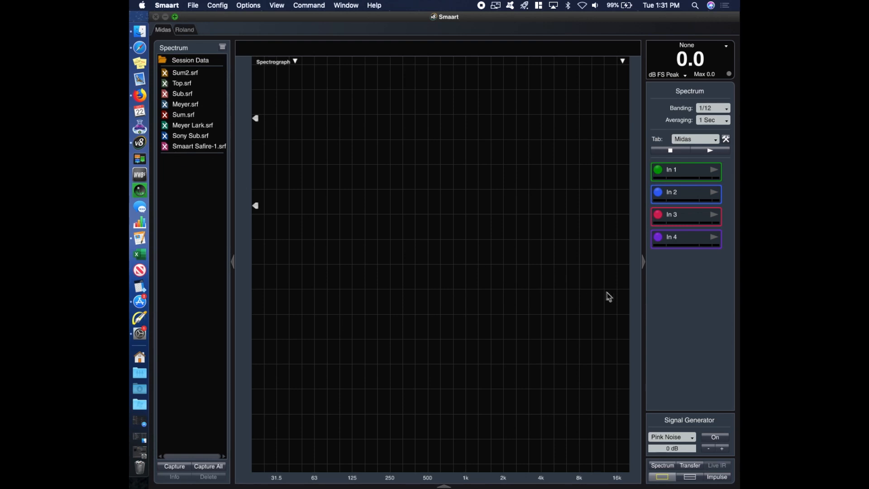
Step: Open the measurement configuration, collapse the Midas and Roland groups, and add a new tab named Demo
click(727, 141)
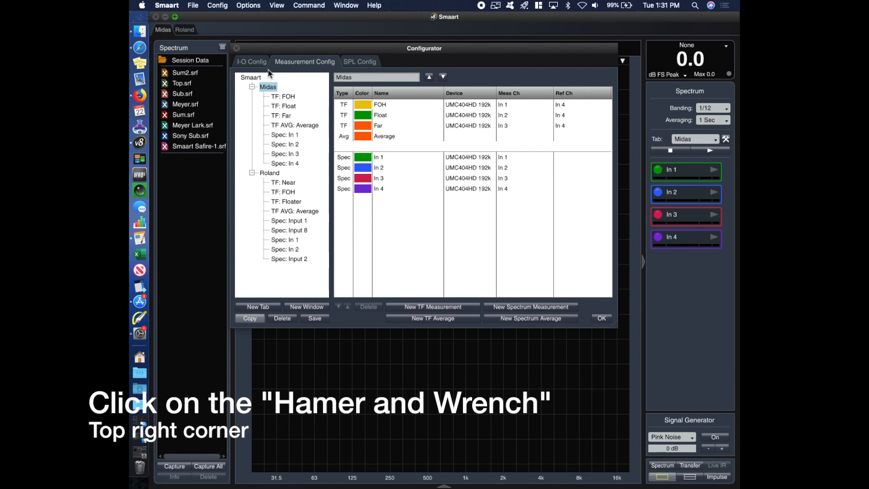
click(252, 86)
click(252, 96)
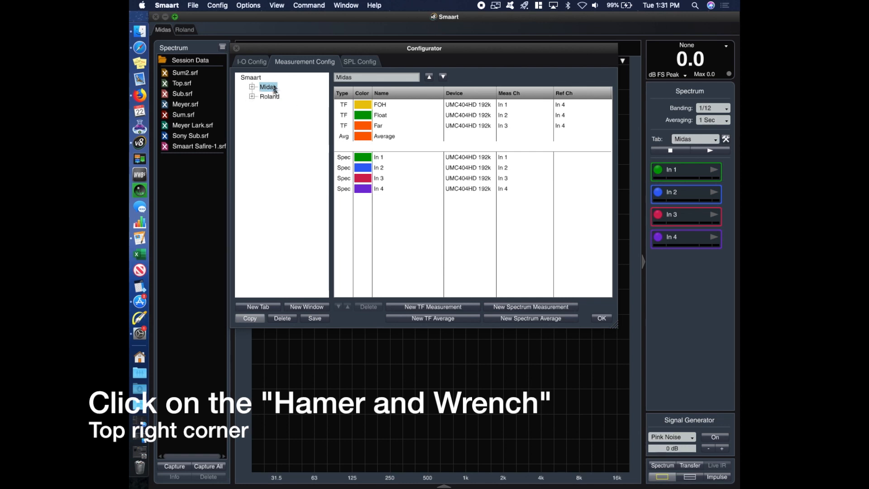
click(268, 307)
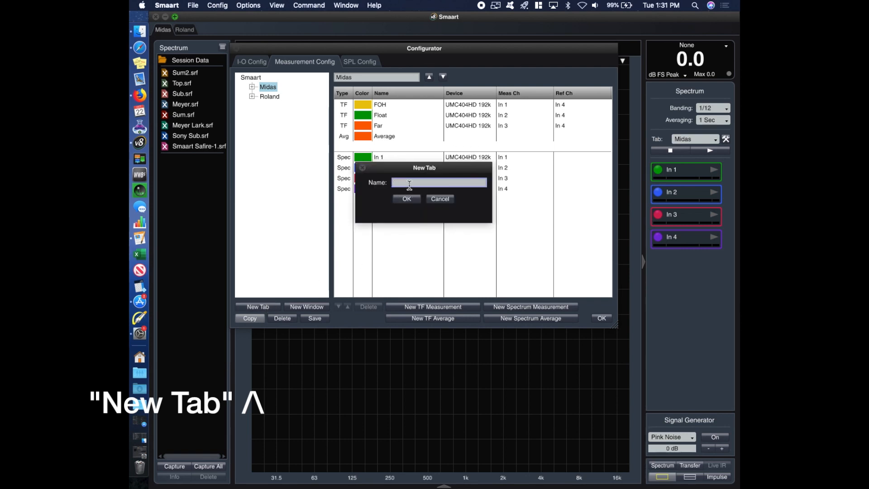
key(Return)
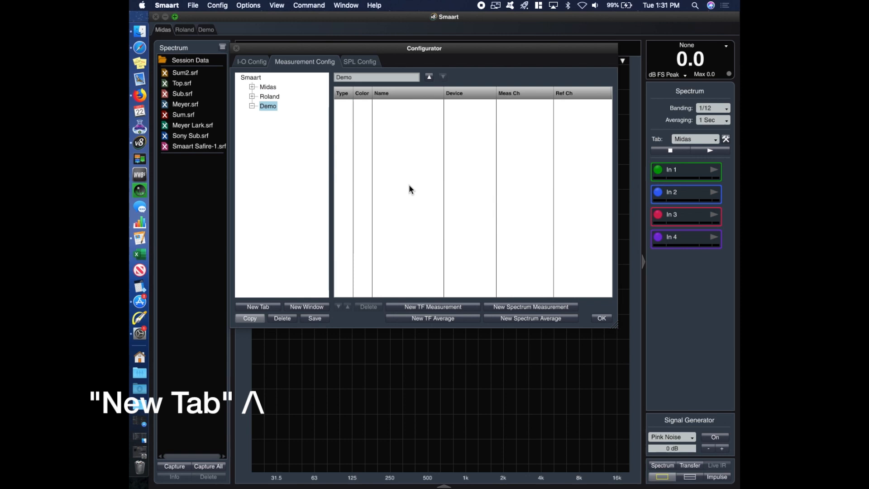
Step: Add a spectrum measurement named Mic to the Demo tab, using device UMC404HD 192k and channel In 1
click(532, 308)
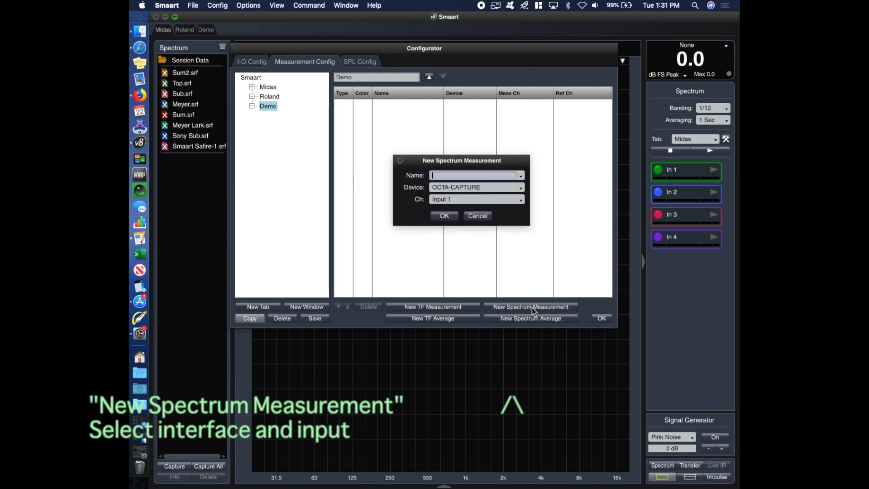
click(469, 191)
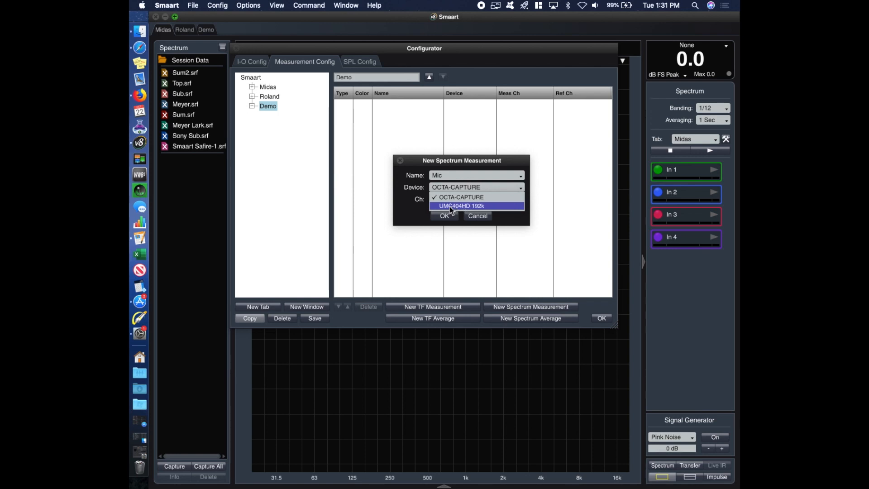
click(474, 207)
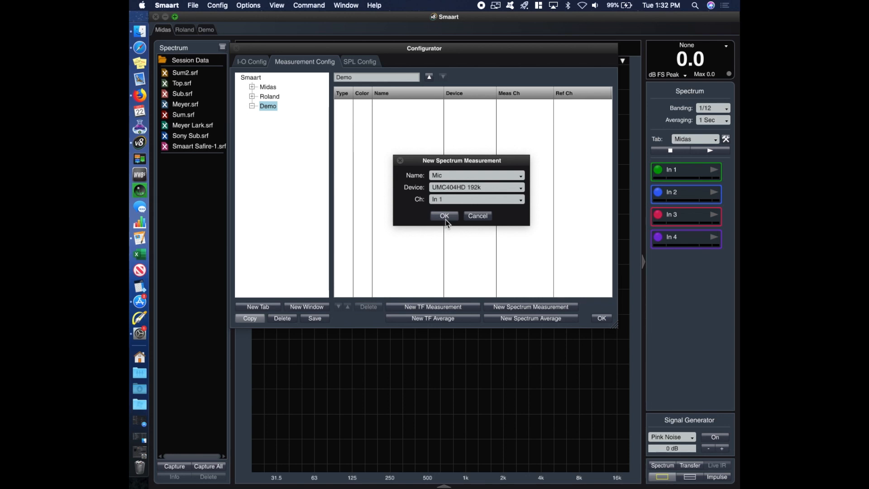
click(445, 217)
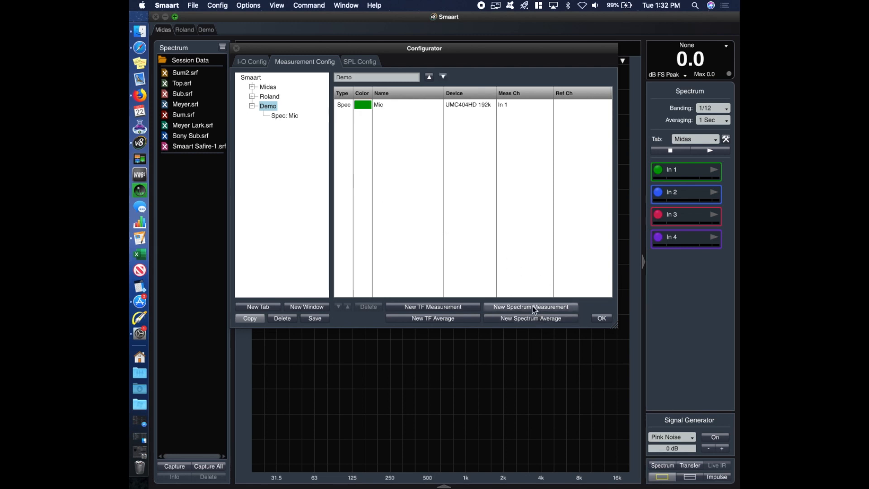
Step: Add a second spectrum measurement named Reference on the UMC404HD 192k, using channel In 4
click(538, 307)
click(442, 200)
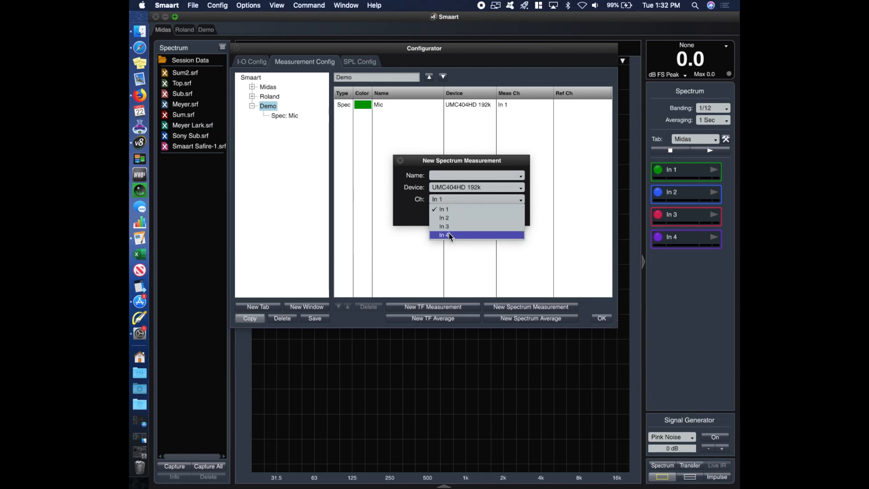
click(451, 236)
click(451, 174)
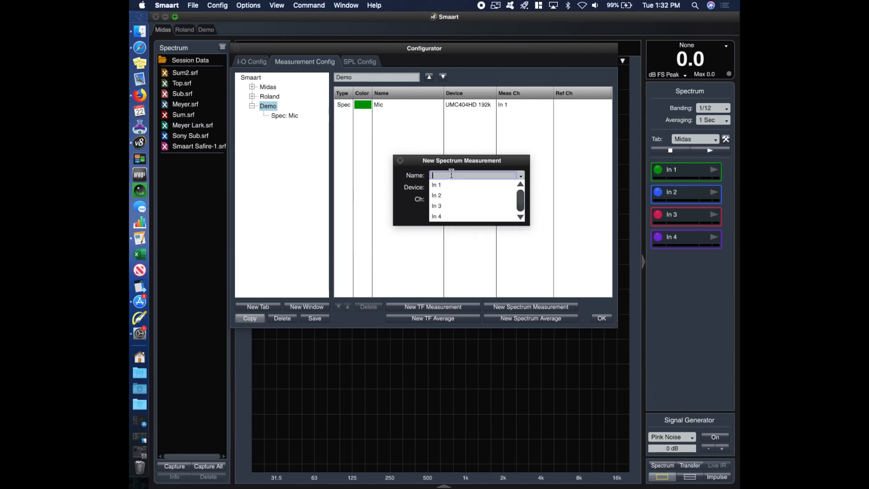
text(Reference)
click(444, 216)
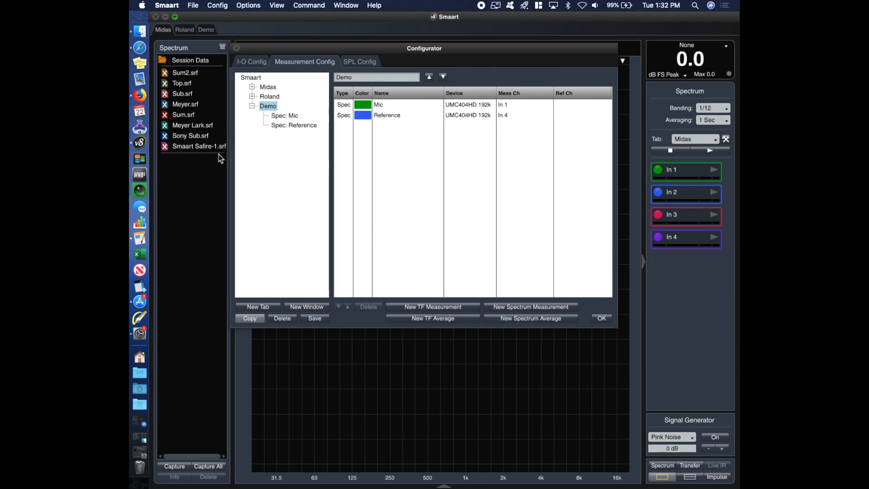
Step: Add transfer function measurement FFT1 with UMC404HD 192k In 1 as measurement signal and In 4 as reference, and close the configuration
click(409, 308)
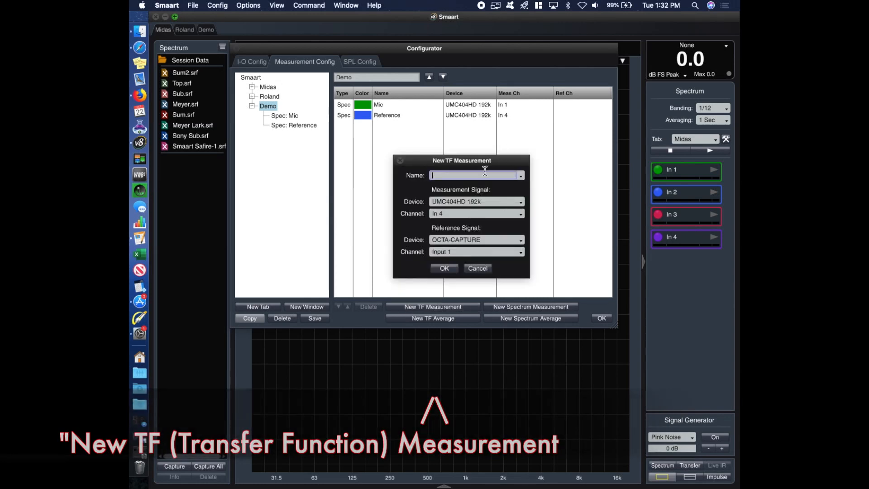
click(456, 213)
click(455, 215)
click(457, 240)
click(456, 263)
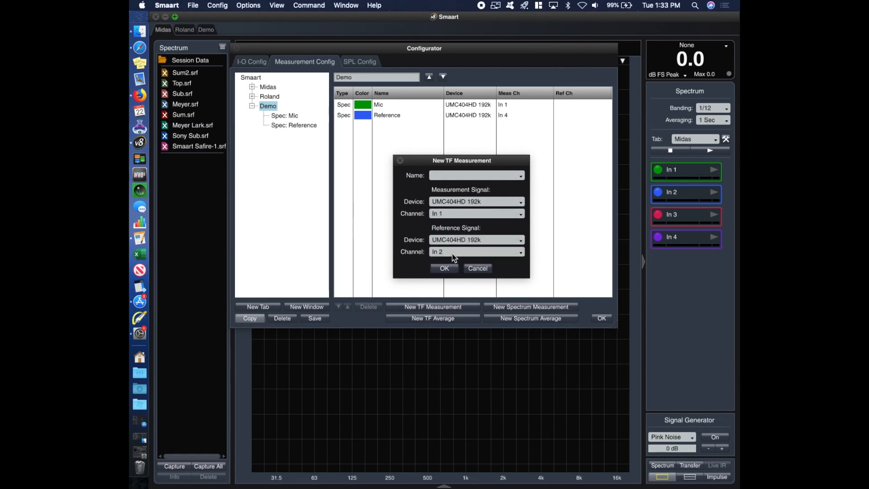
click(445, 253)
click(446, 286)
click(460, 175)
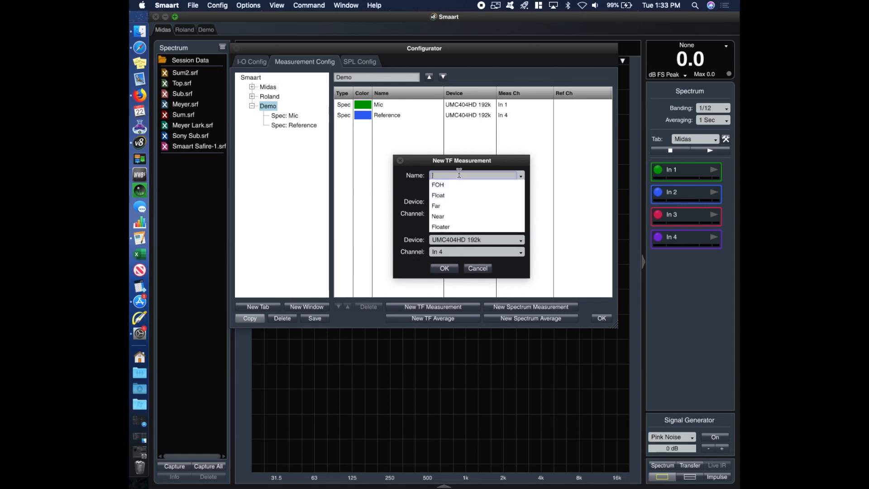
text(FFT)
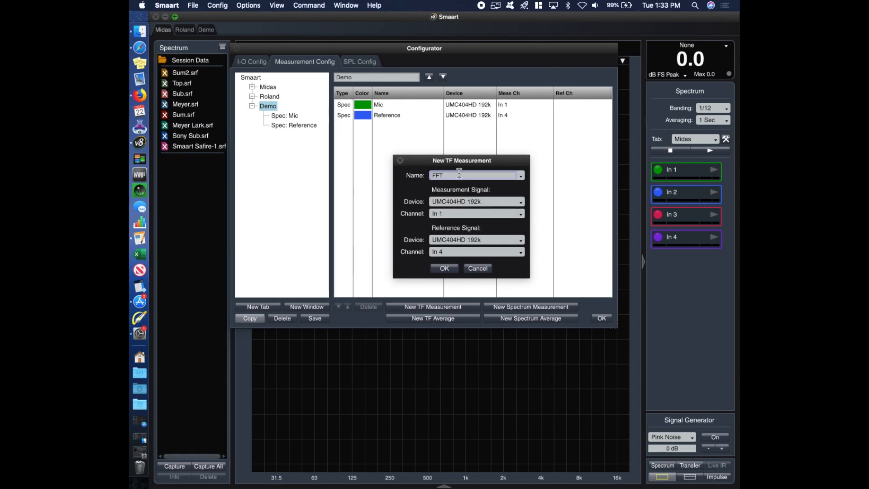
text(1)
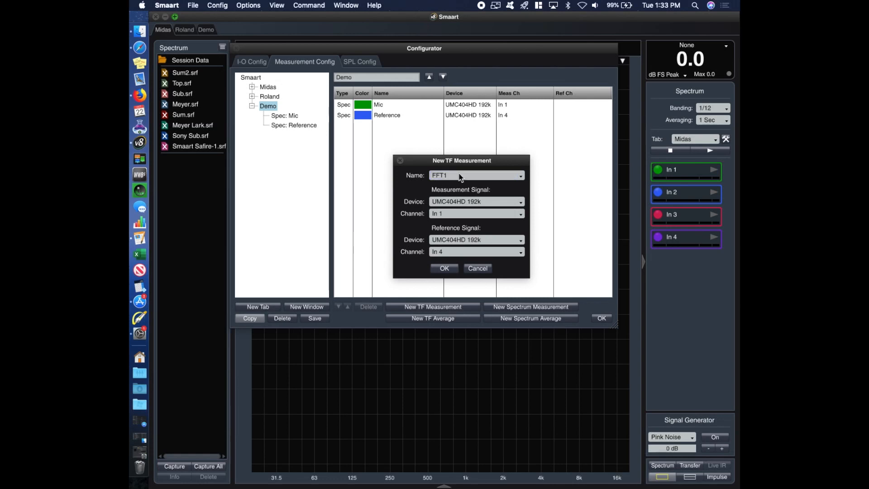
click(447, 269)
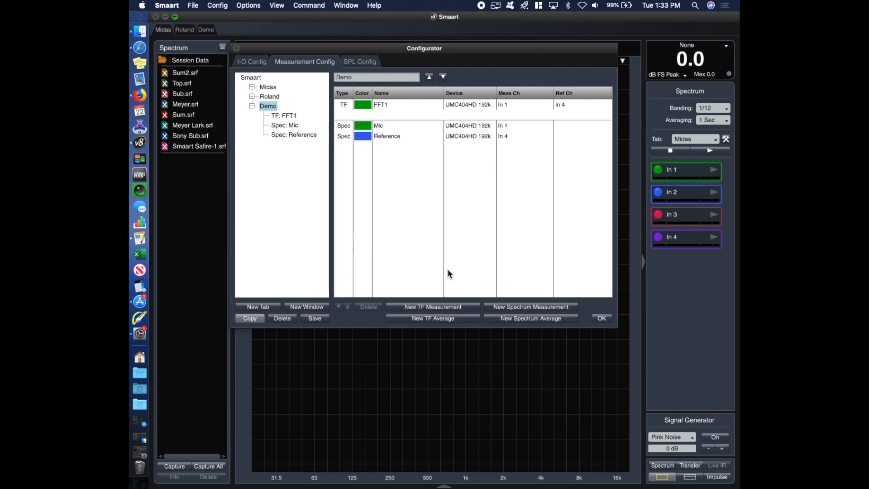
click(603, 318)
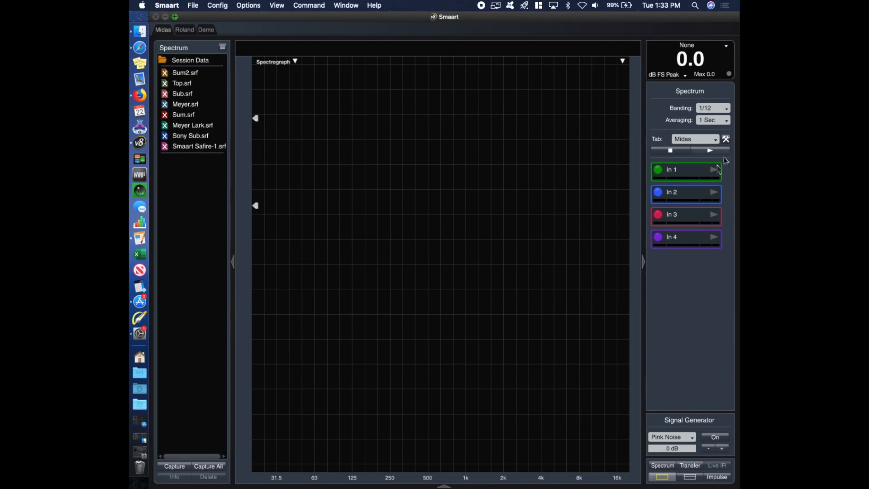
Step: Switch to the Demo measurement set and start the live Mic and Reference spectrum measurements
click(207, 30)
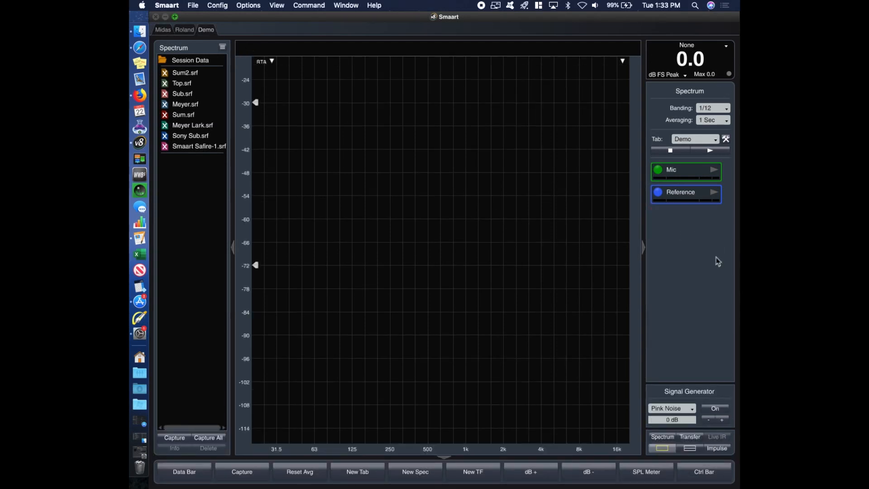
click(715, 170)
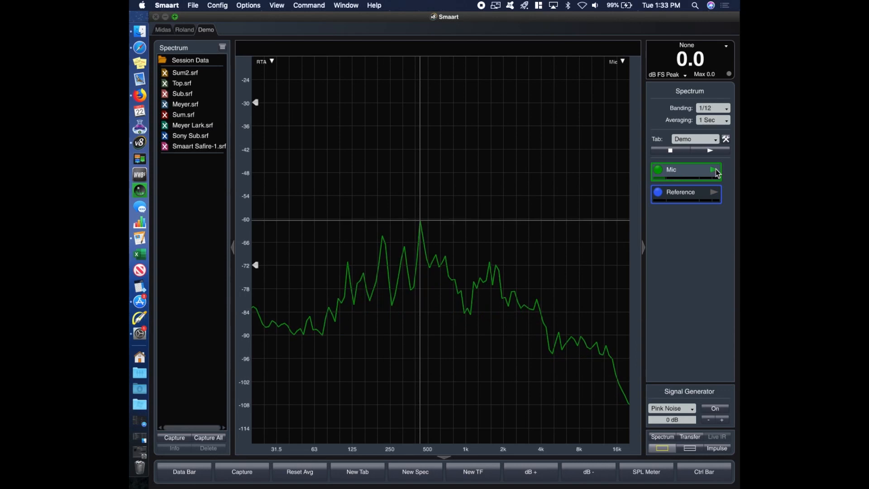
click(714, 195)
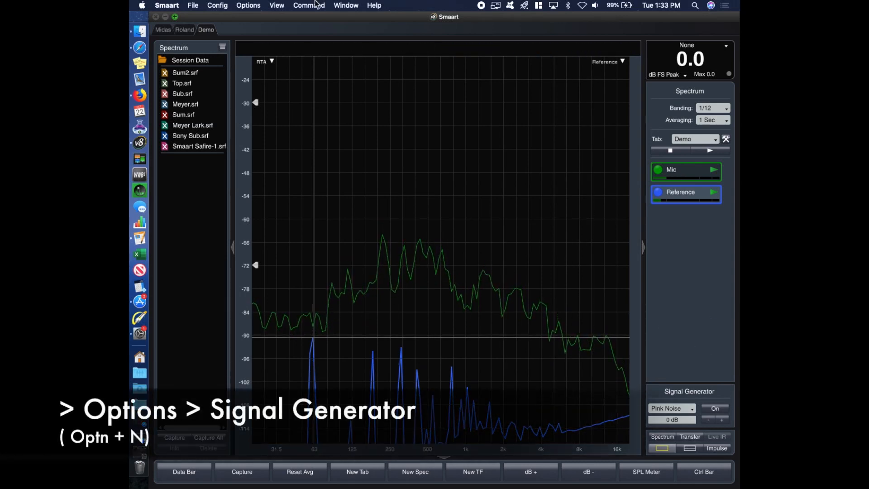
Step: Open the signal generator options and examine which output devices are available, leaving Built-in Output selected
click(271, 7)
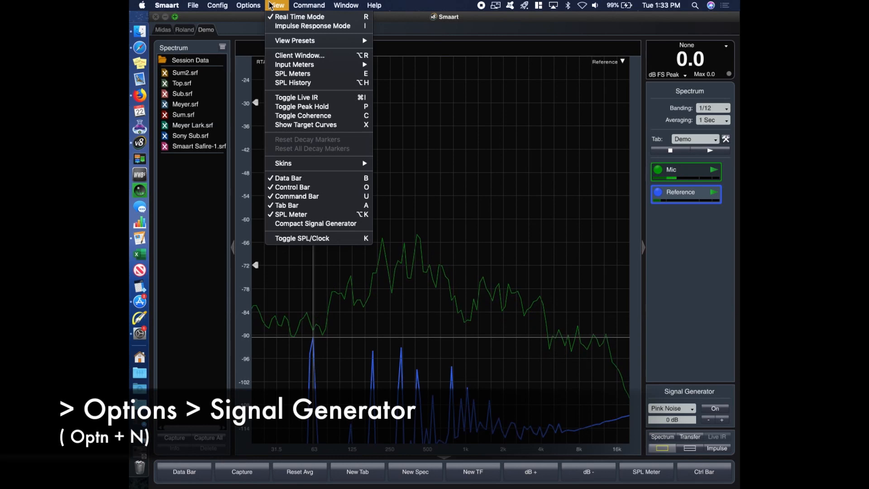
mouse_move(248, 5)
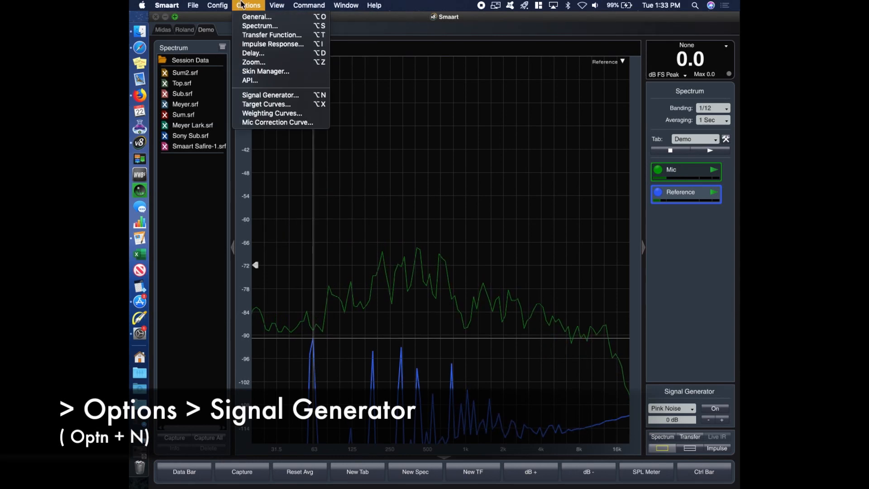
click(277, 96)
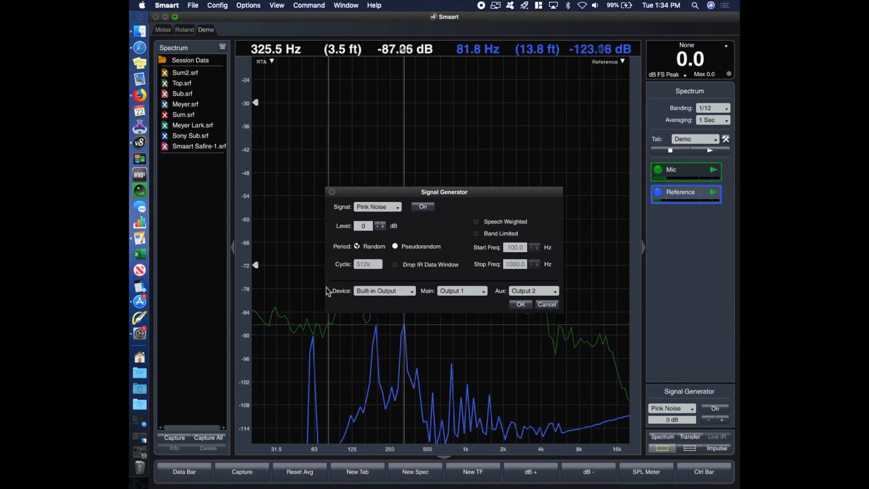
click(401, 294)
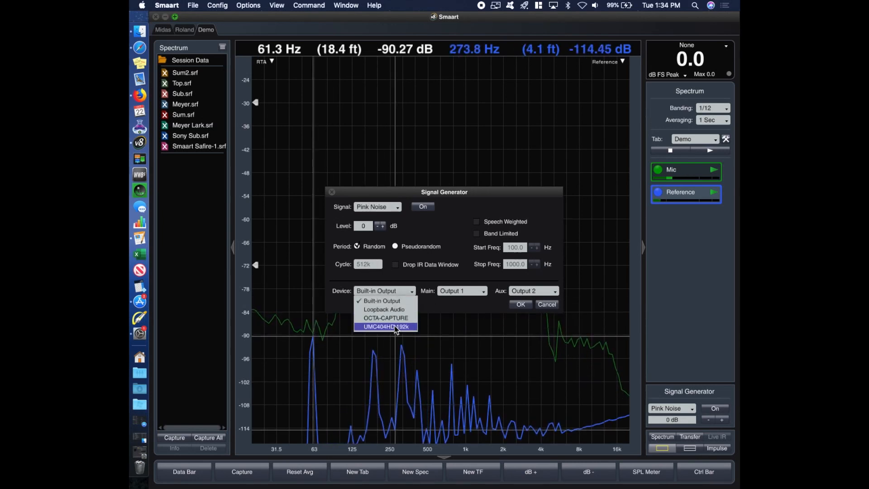
click(432, 300)
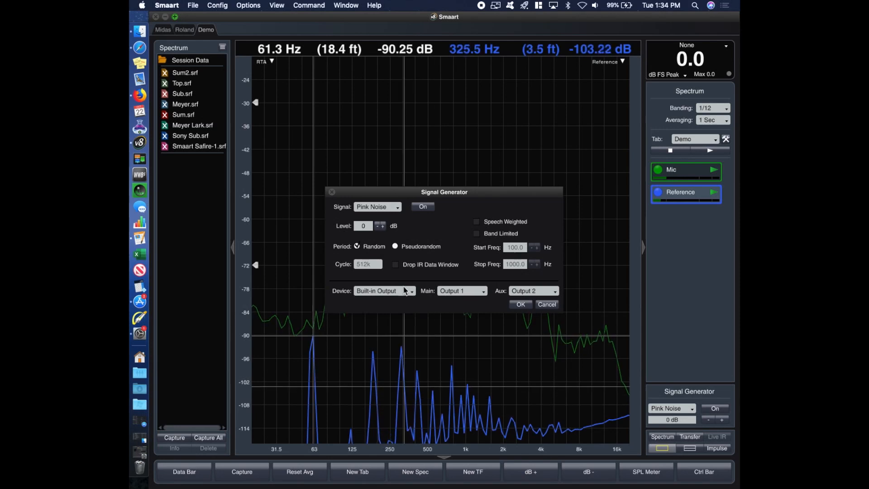
click(405, 290)
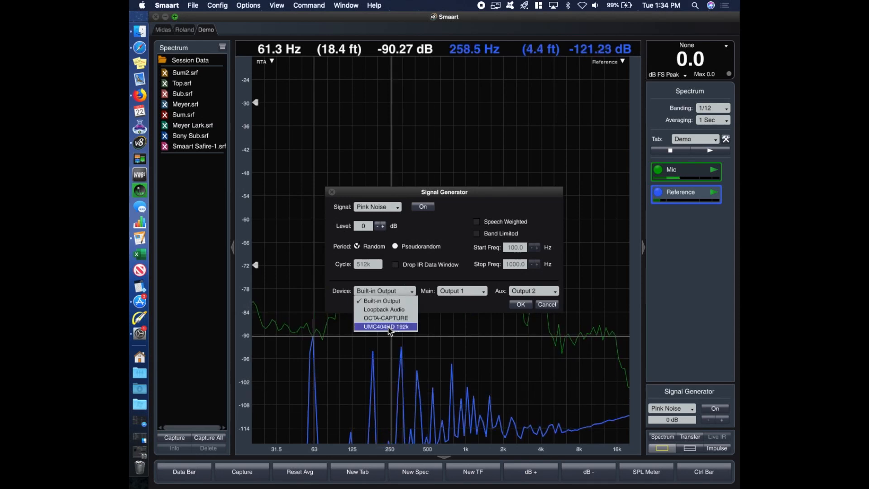
click(391, 290)
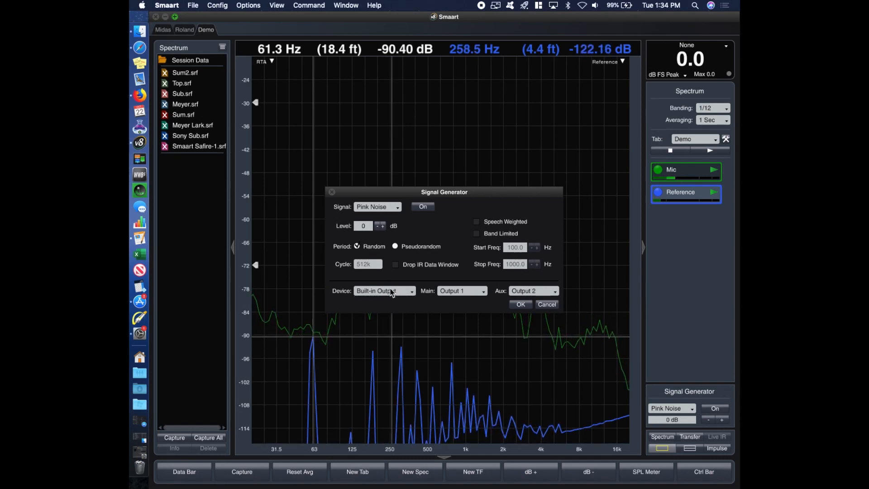
Step: Choose Pink Noise as the generator signal and accept the signal generator settings
click(397, 207)
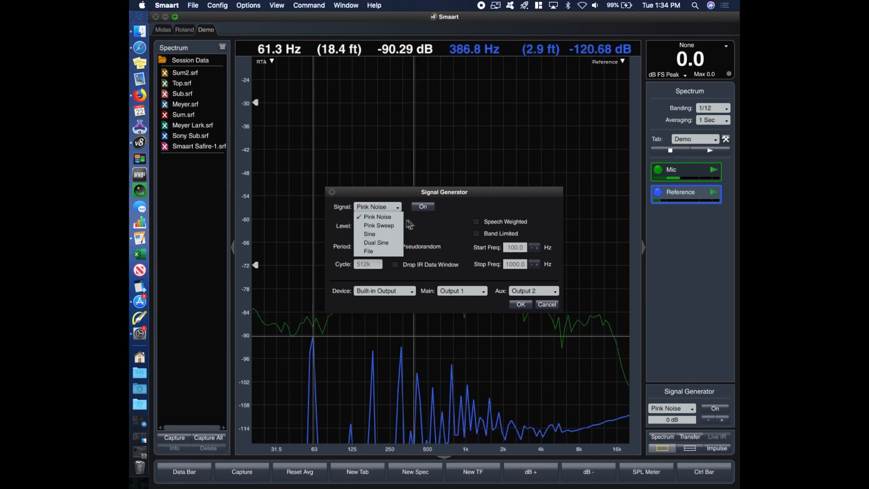
click(380, 219)
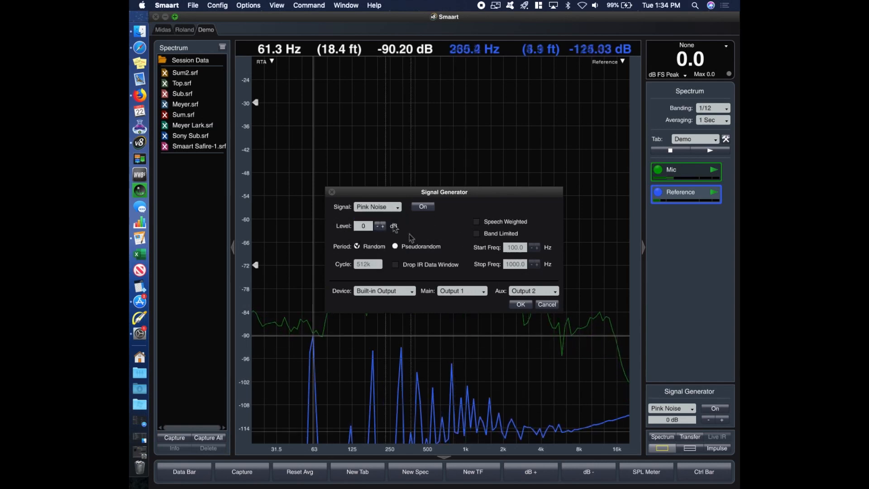
click(521, 305)
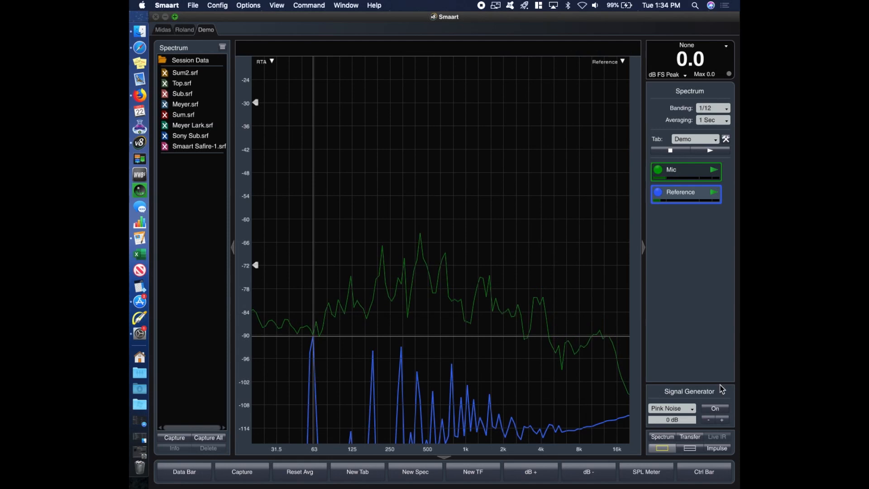
Step: Turn on the pink noise generator and raise the system output volume by several increments
click(715, 409)
key(XF86AudioRaiseVolume)
key(XF86AudioRaiseVolume)
key(XF86AudioRaiseVolume)
key(XF86AudioRaiseVolume)
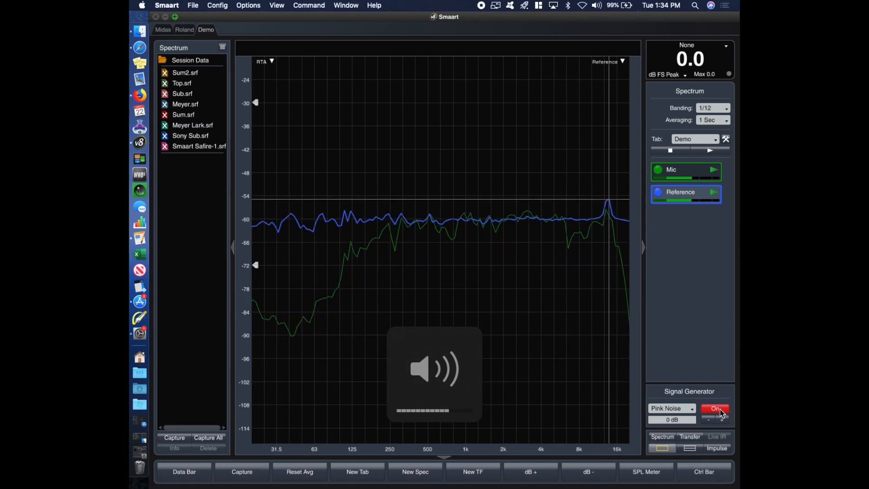
key(XF86AudioRaiseVolume)
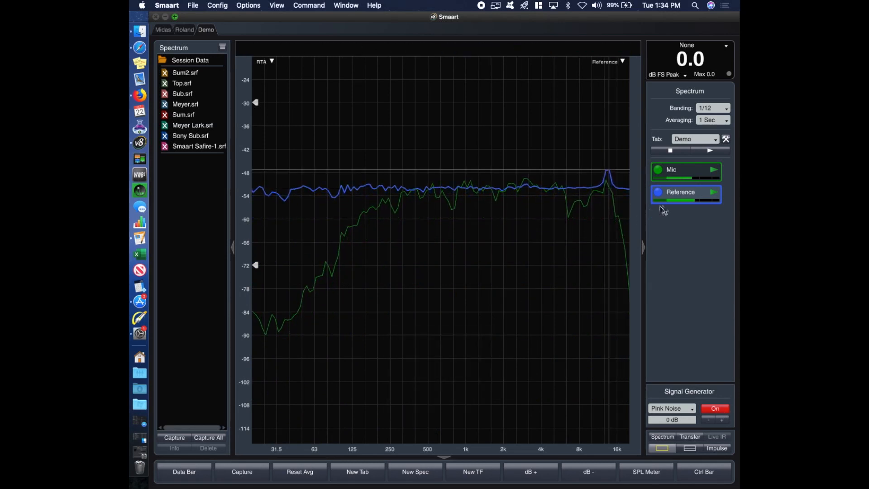
Step: Capture a snapshot of the Reference trace named Ref and make the Mic measurement the active trace
key(space)
text(Ref)
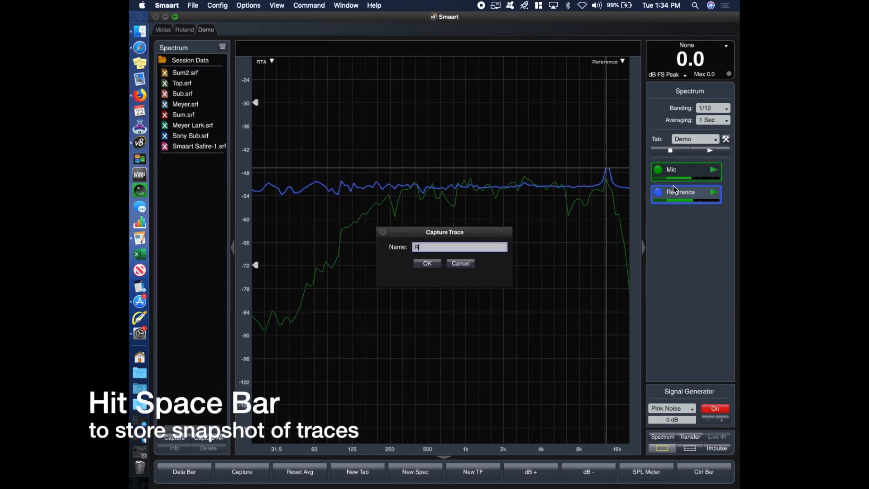
key(Return)
click(684, 168)
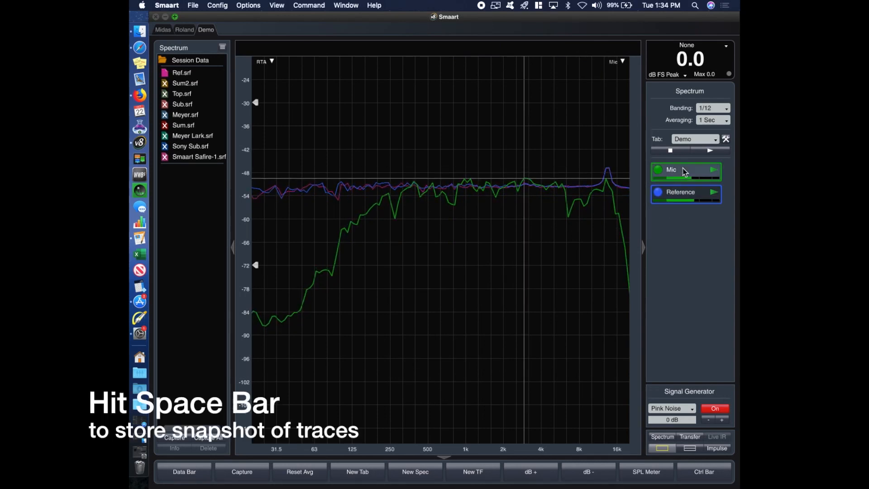
Step: Capture a snapshot of the live microphone trace named Mic and turn off the pink noise generator
key(space)
key(Return)
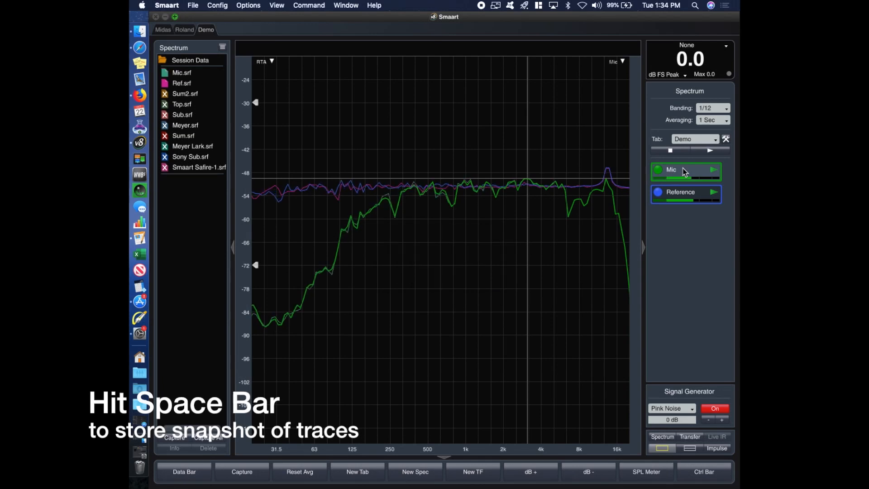
click(715, 409)
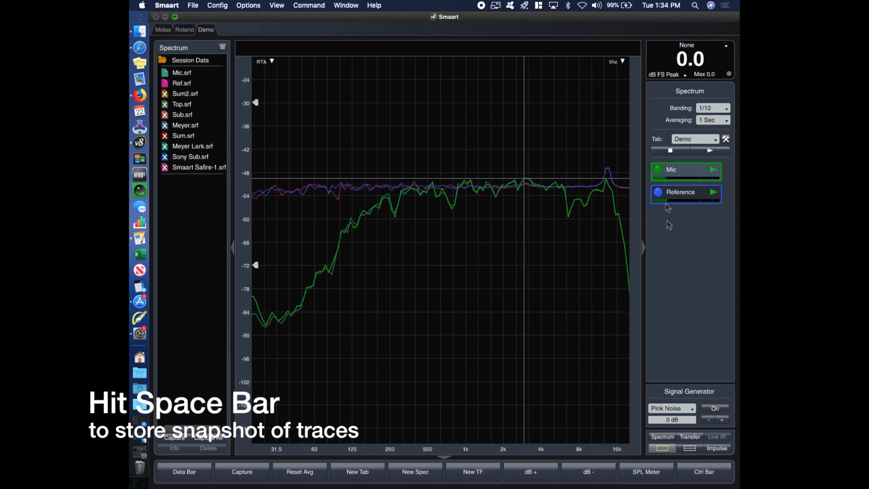
Step: Hide the live Mic and Reference traces and bring the stored Ref trace to the front
click(659, 169)
click(658, 193)
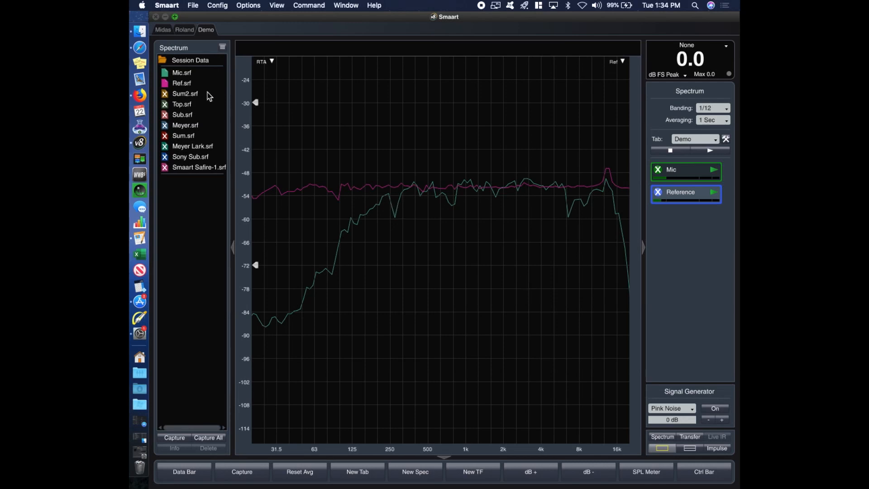
click(183, 84)
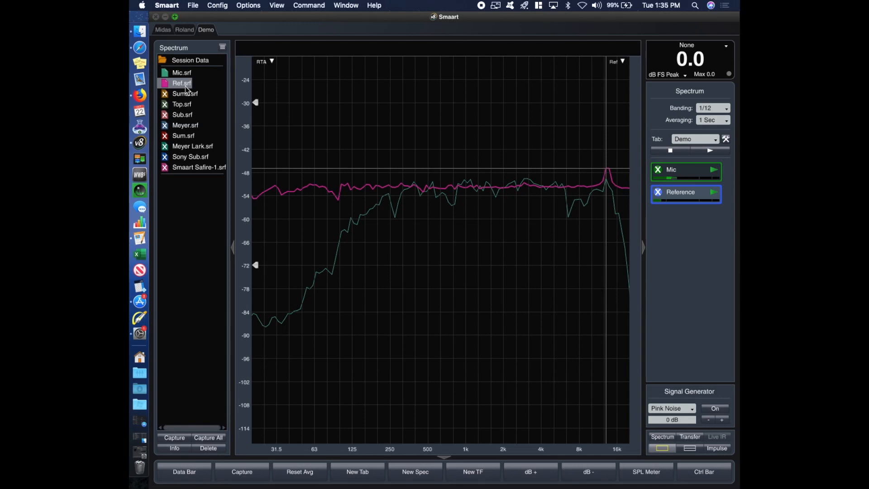
Step: Bring the stored Mic trace to the front for inspection, and hide it so only Ref is plotted
click(166, 73)
click(166, 73)
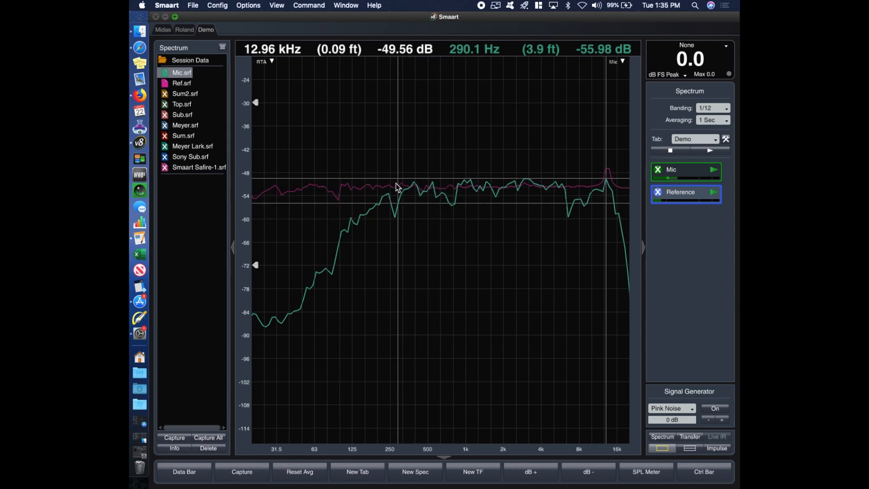
click(164, 73)
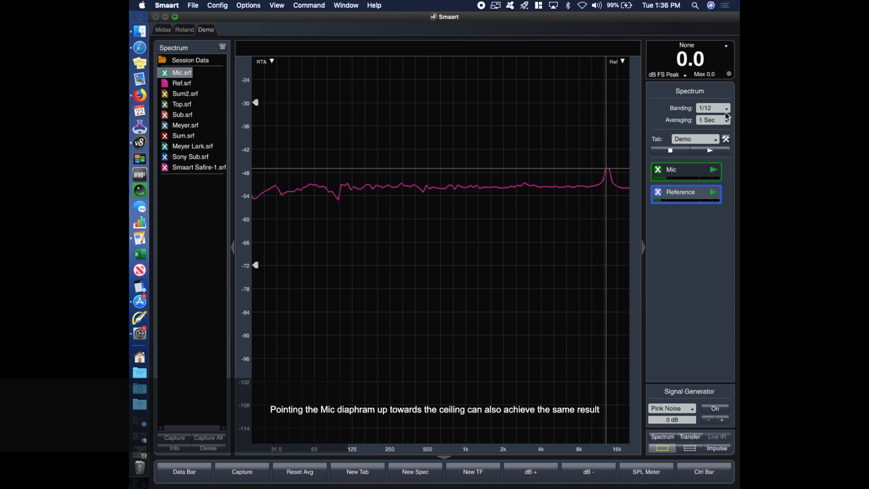
Step: Switch to the transfer function view and turn off the Live IR plot, leaving only phase and magnitude
key(t)
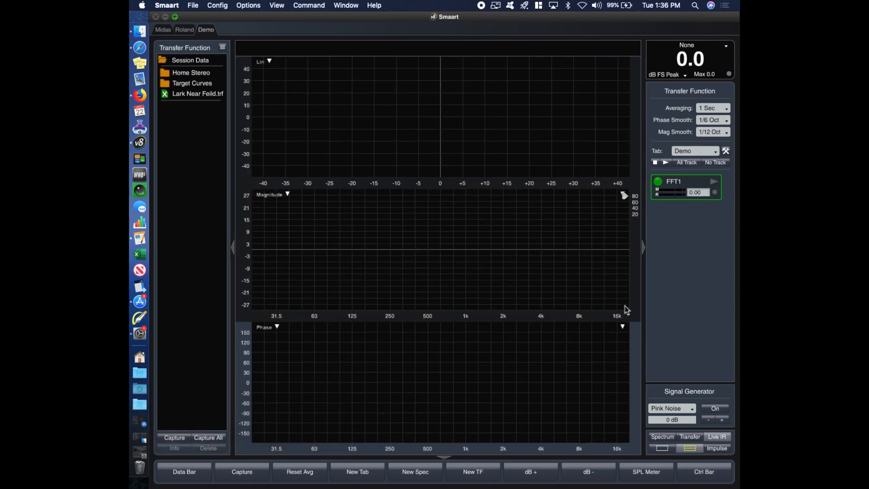
click(663, 437)
click(690, 437)
click(661, 437)
click(690, 437)
click(718, 437)
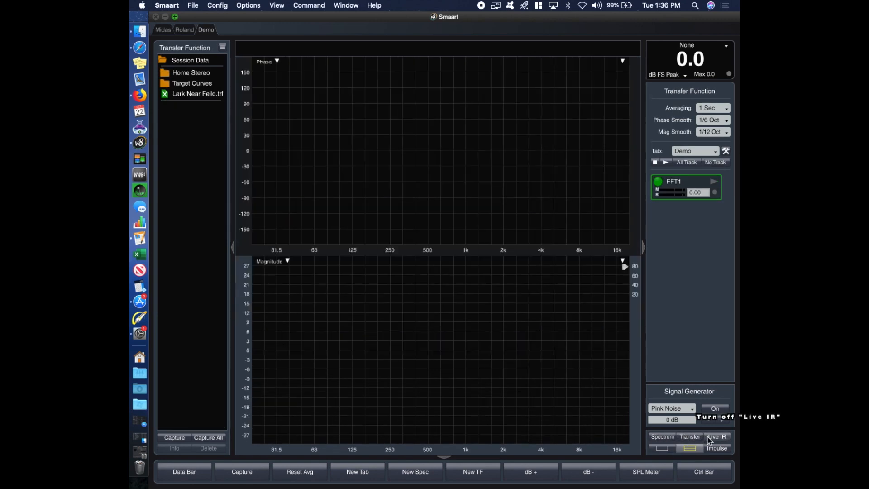
Step: Switch to the spectrum view and back to transfer function, and toggle the Live IR plot on and off
click(670, 437)
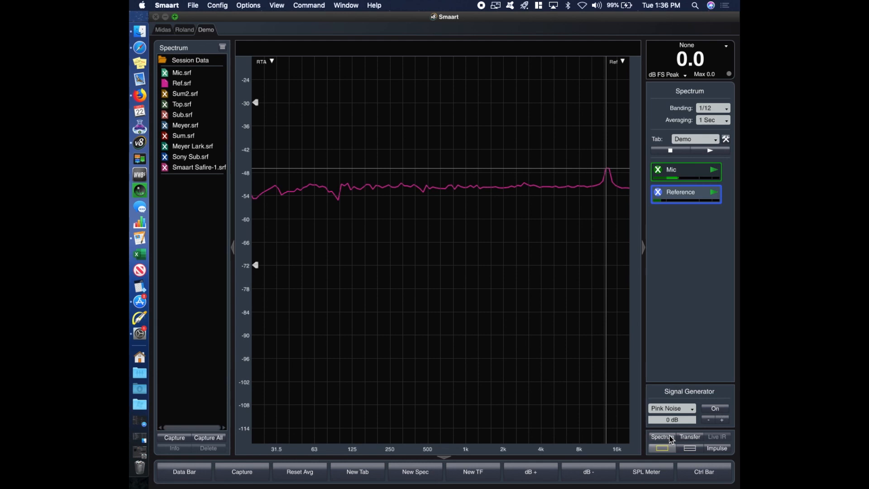
key(t)
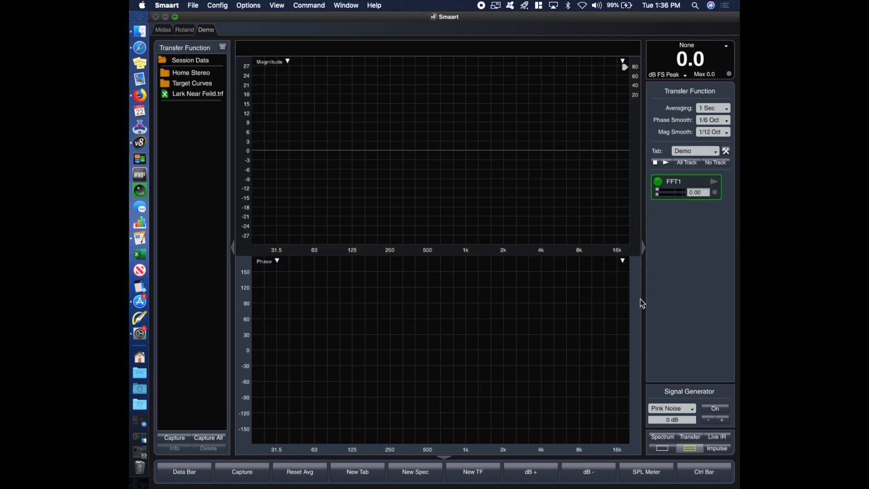
click(718, 437)
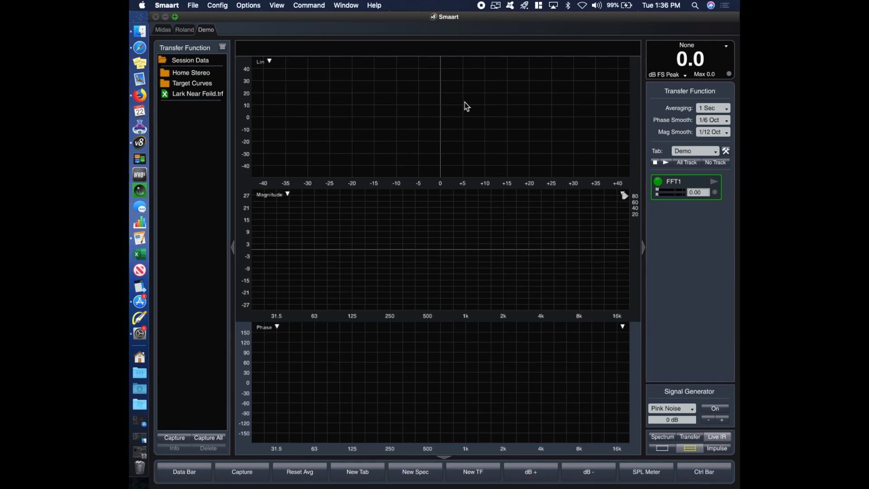
click(713, 436)
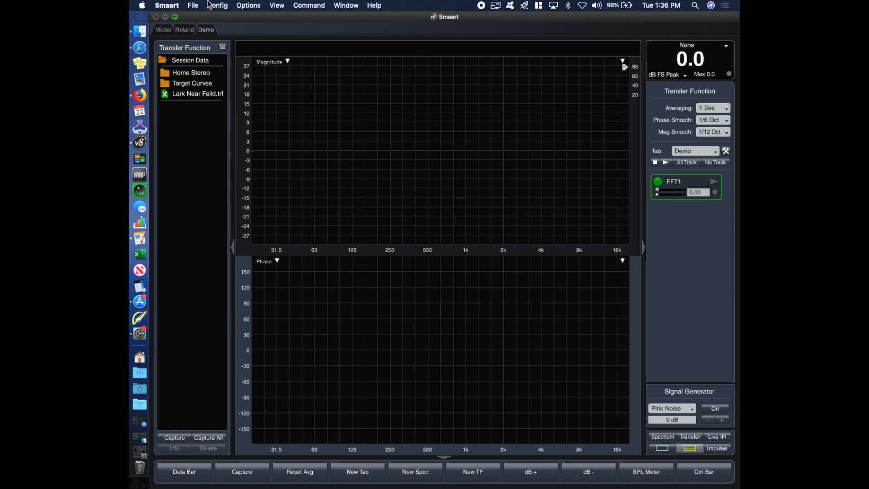
Step: Open the General options with the system audio muted and preview the speed of sound in meters and Celsius
click(223, 6)
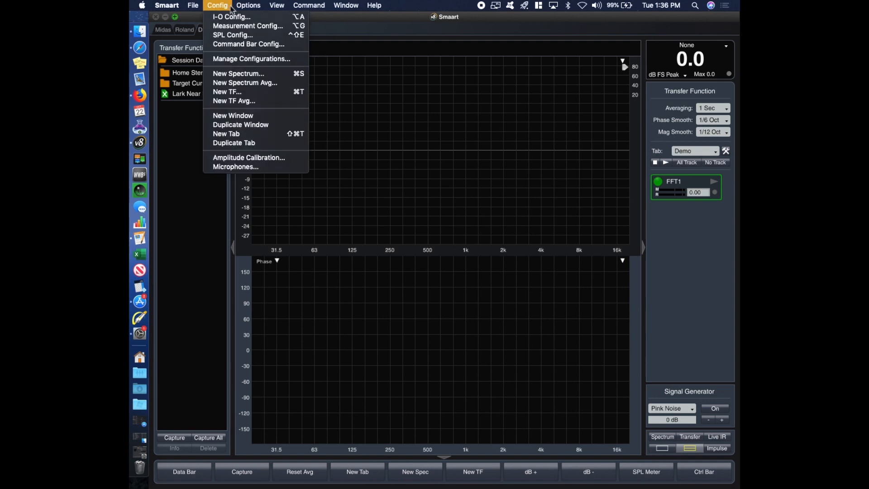
mouse_move(249, 8)
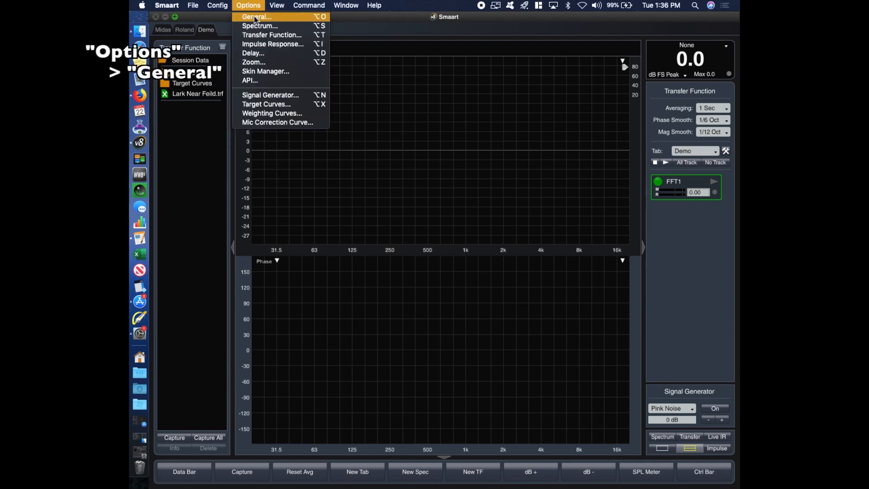
click(256, 18)
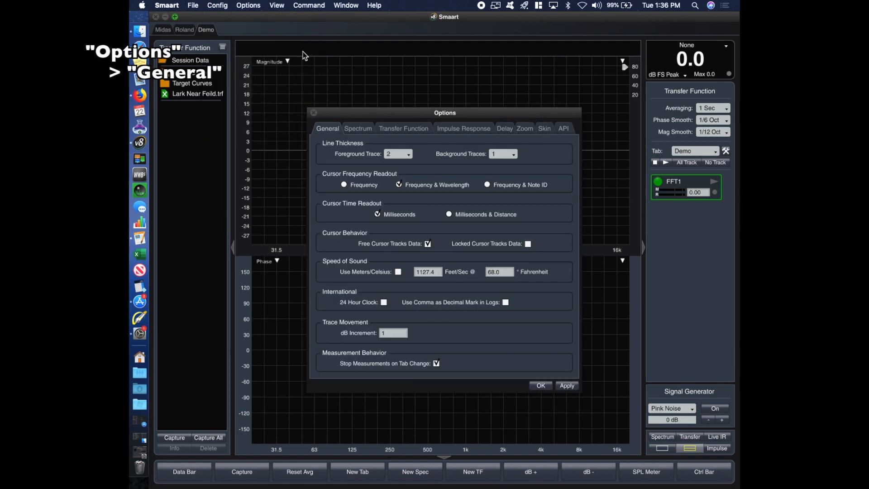
key(XF86AudioMute)
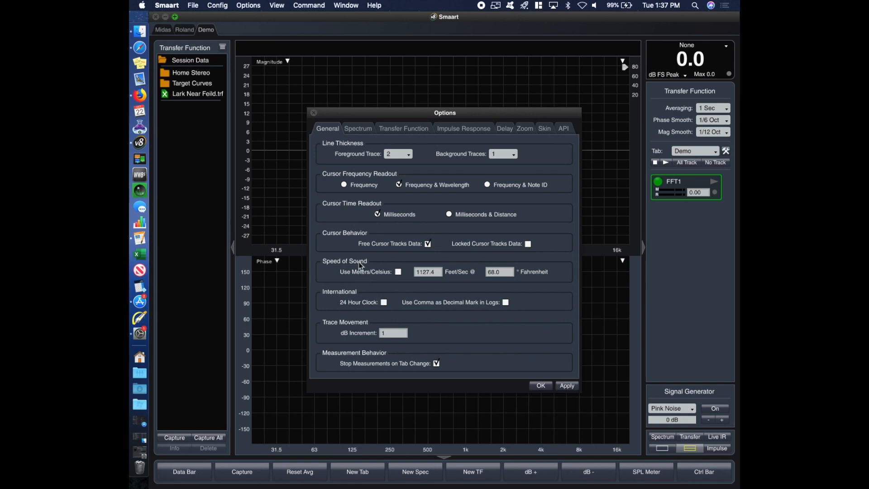
click(398, 271)
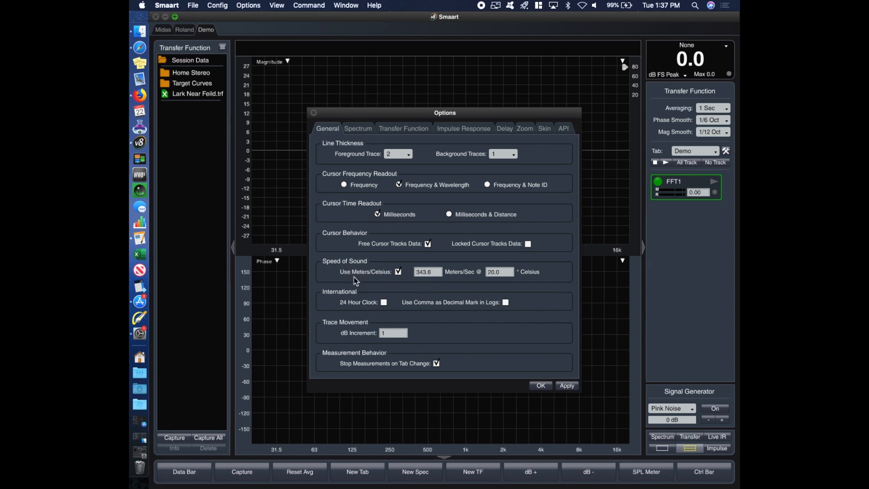
click(398, 272)
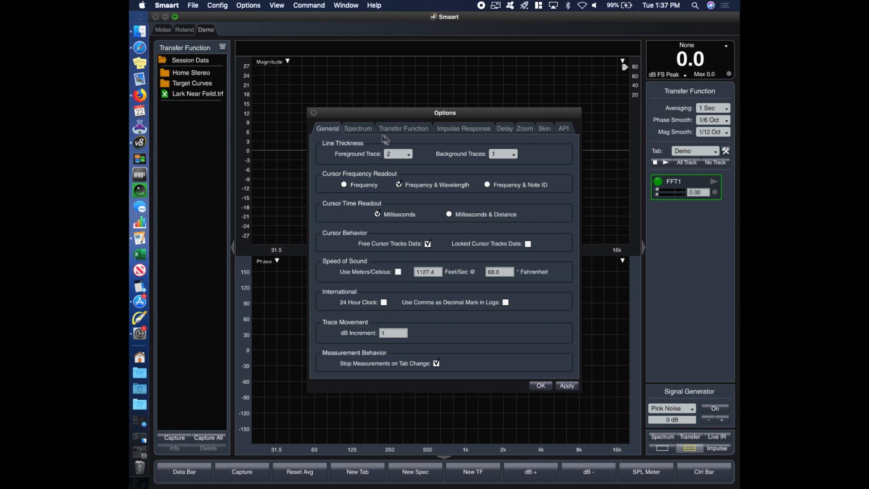
Step: Examine the data window, FFT size and frequency scale choices in the Spectrum options, keeping Blackman-Harris, 32k and 1/3 Octave
click(369, 131)
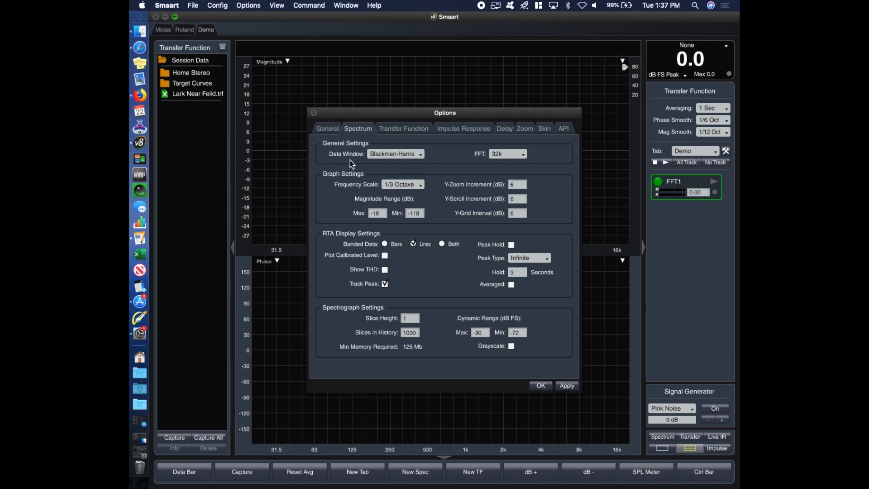
click(410, 153)
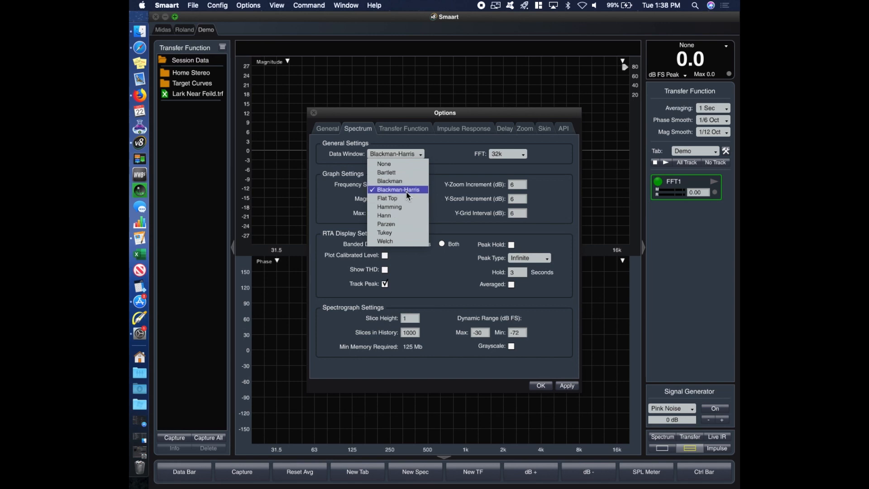
click(451, 176)
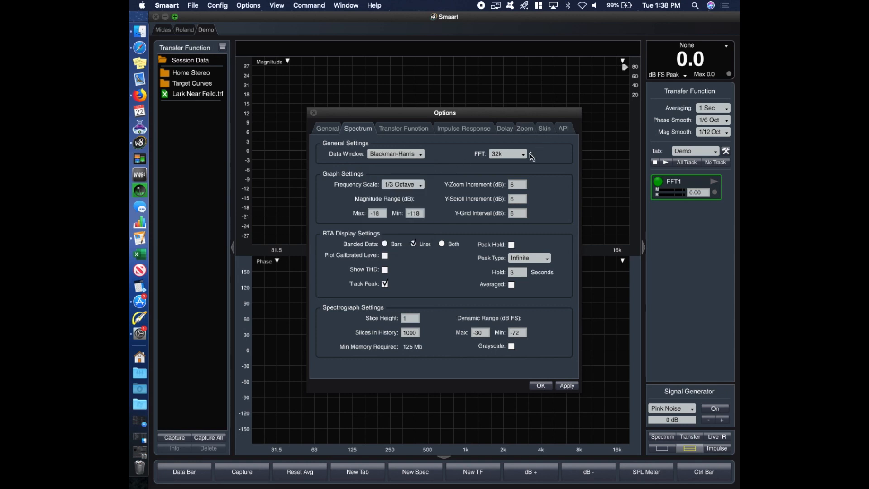
click(523, 154)
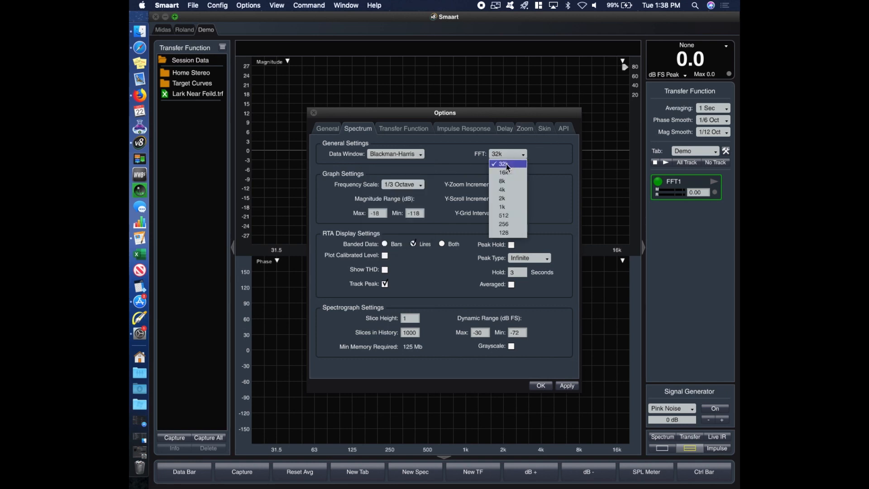
click(554, 167)
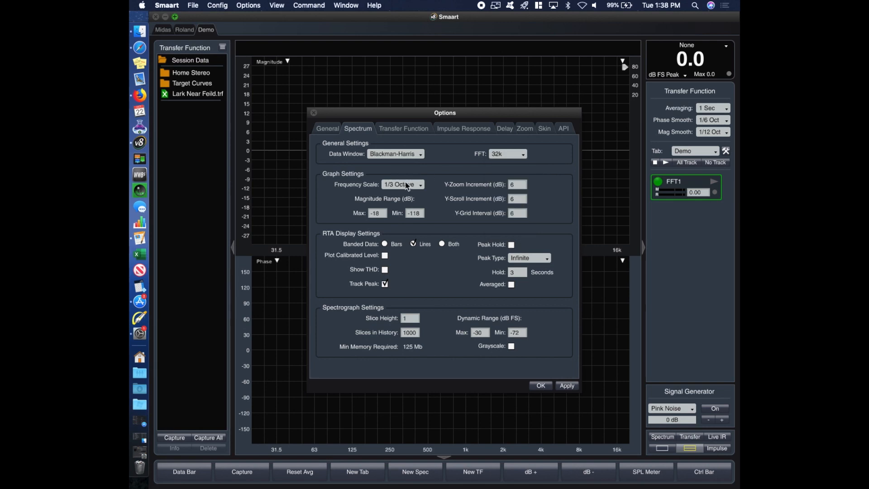
click(408, 186)
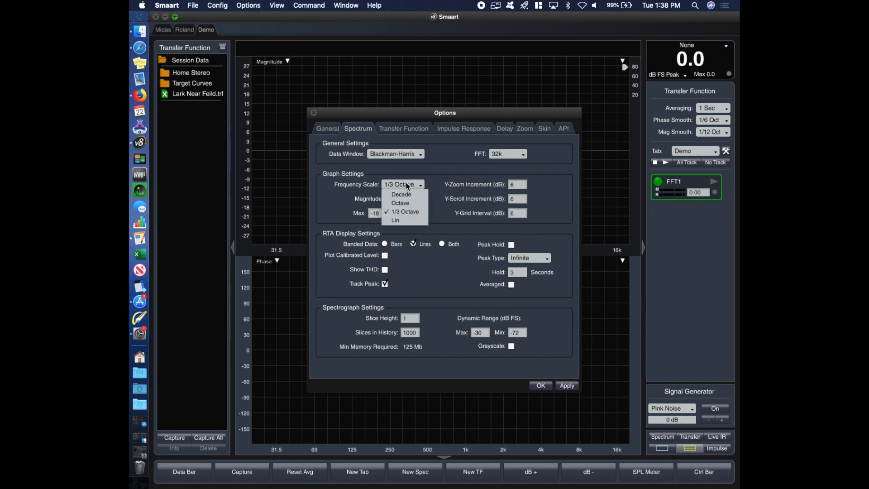
click(408, 212)
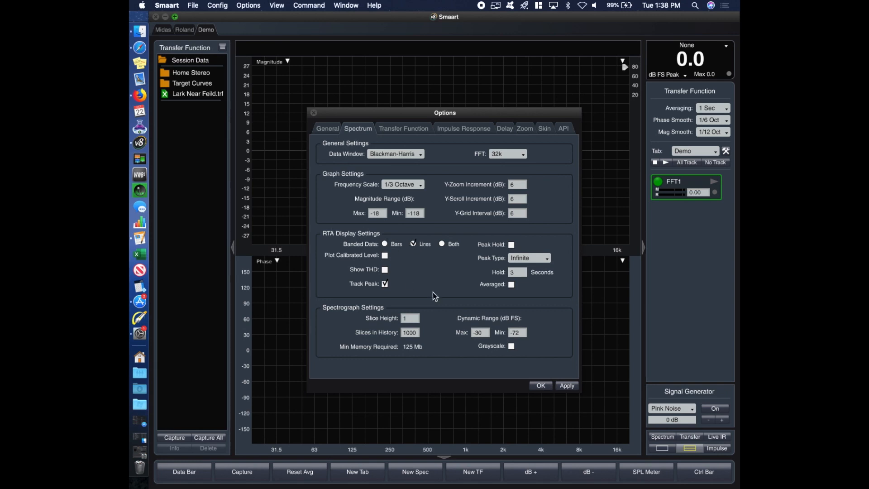
click(540, 386)
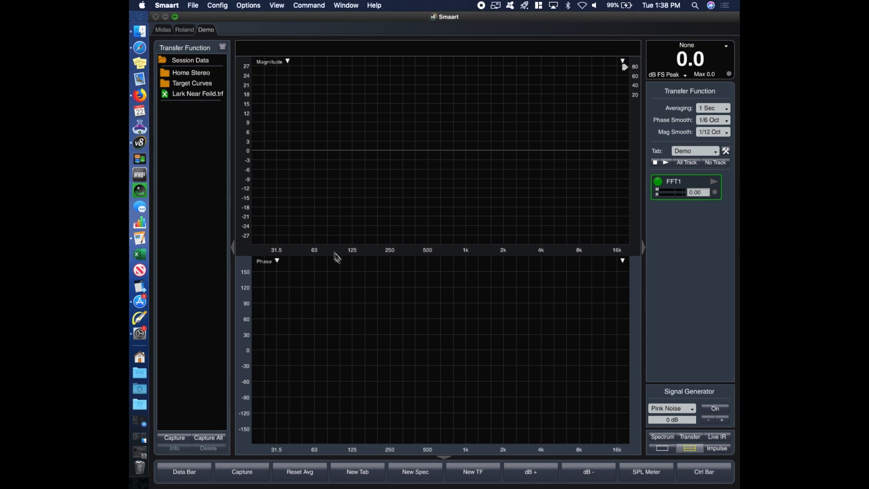
Step: Switch to the spectrum view and run the Mic measurement with its live trace shown
click(669, 446)
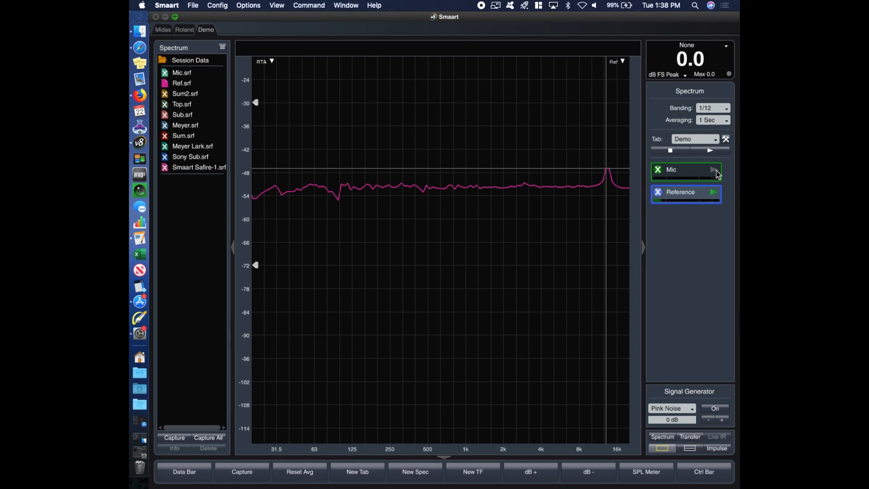
click(656, 171)
click(658, 171)
Step: Turn on the pink noise generator, and unmute the system audio and reduce its volume
click(726, 406)
key(XF86AudioRaiseVolume)
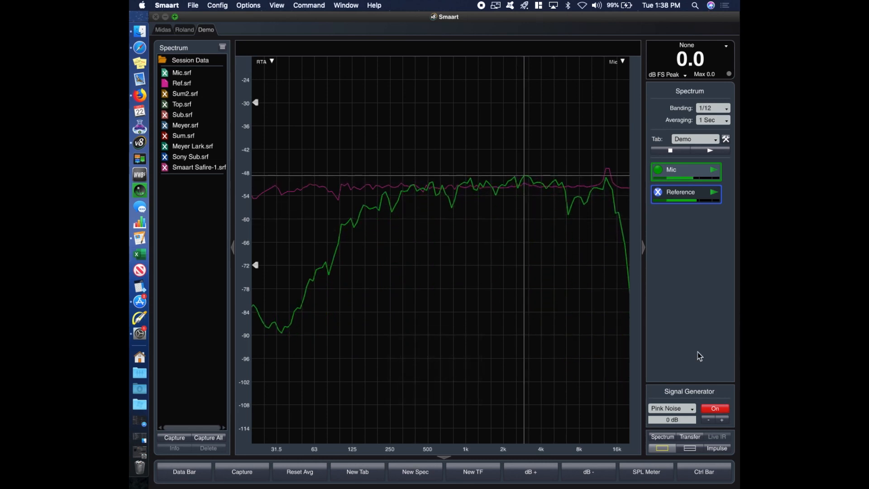
key(XF86AudioRaiseVolume)
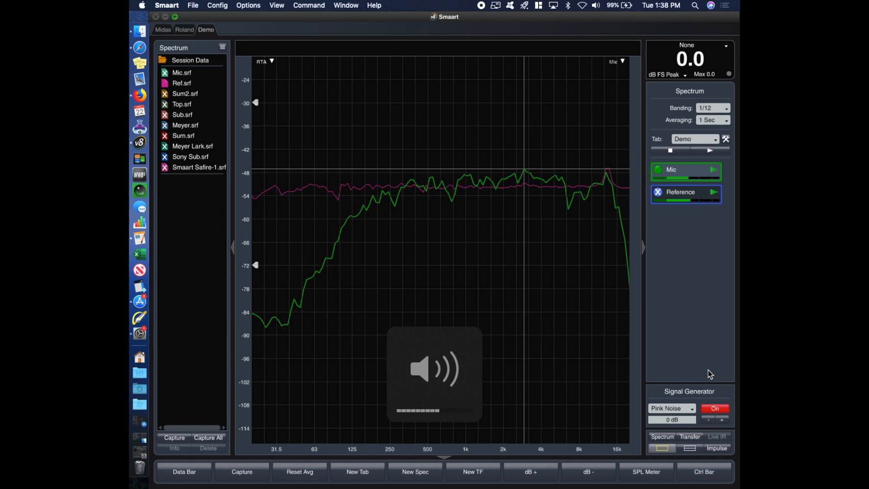
Step: In the Spectrum options, set the RTA banded data to Bars, turn off Track Peak, and accept the settings
click(243, 5)
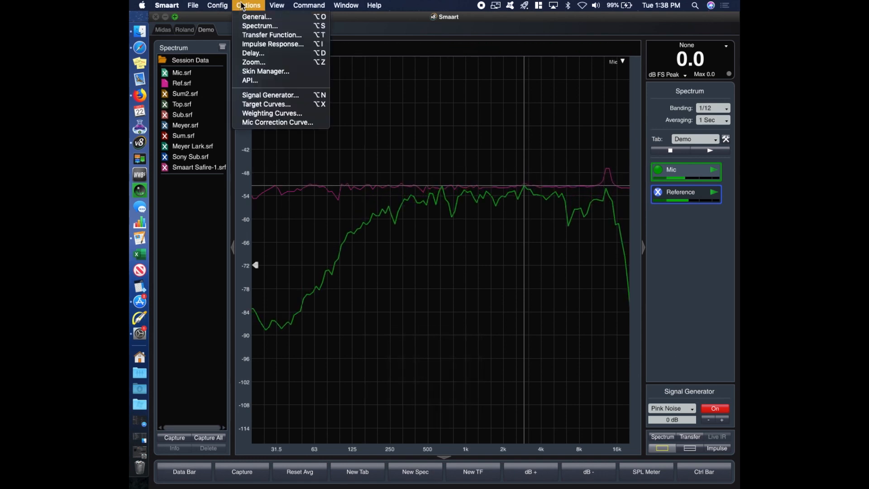
click(261, 25)
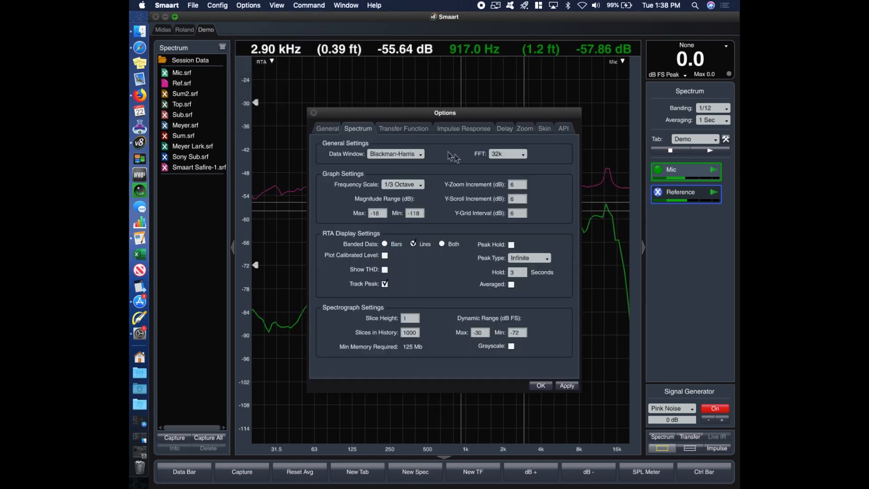
drag(449, 116, 131, 12)
click(583, 169)
click(270, 291)
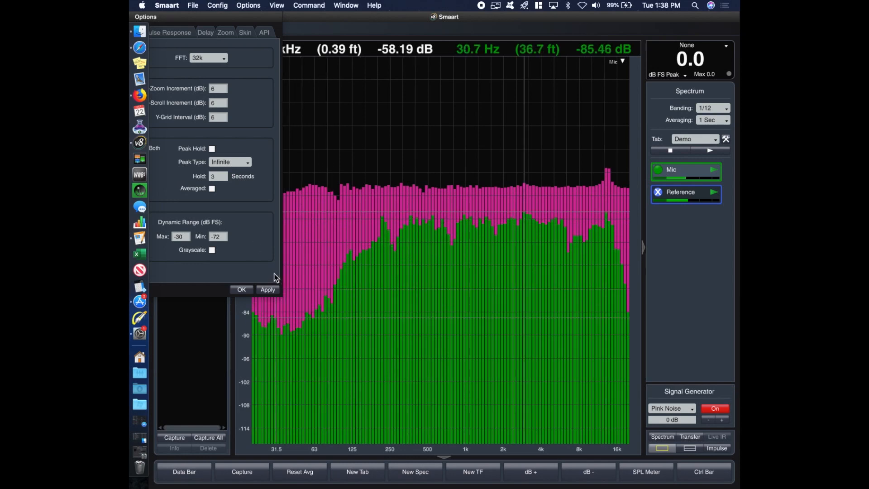
drag(226, 22, 555, 29)
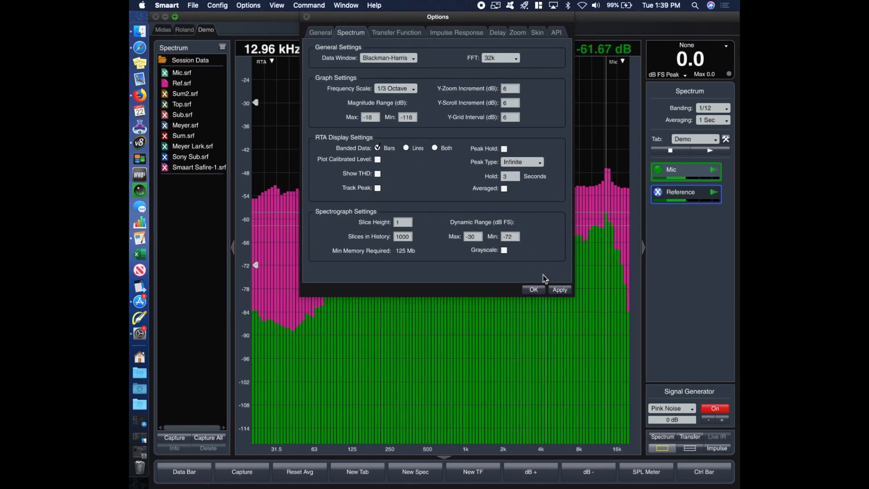
click(534, 290)
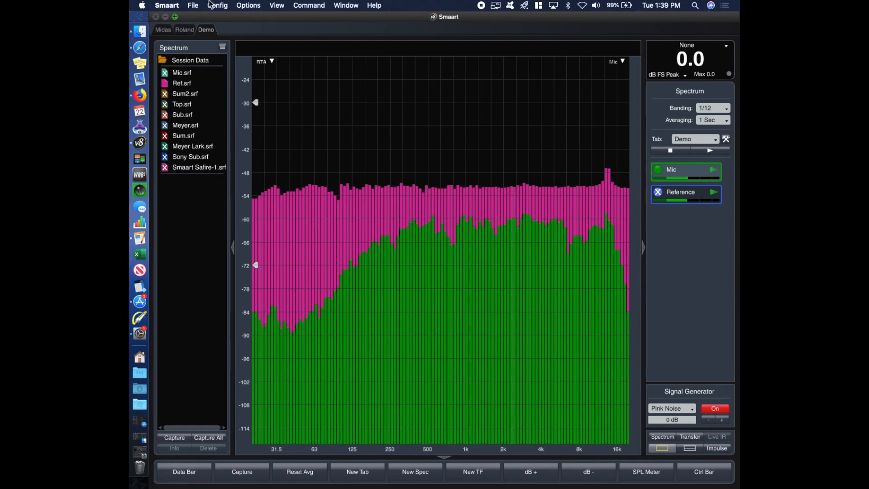
Step: Set the RTA banded data to Lines in the Spectrum options, accept it, then silence the pink noise and mute the system audio
click(246, 5)
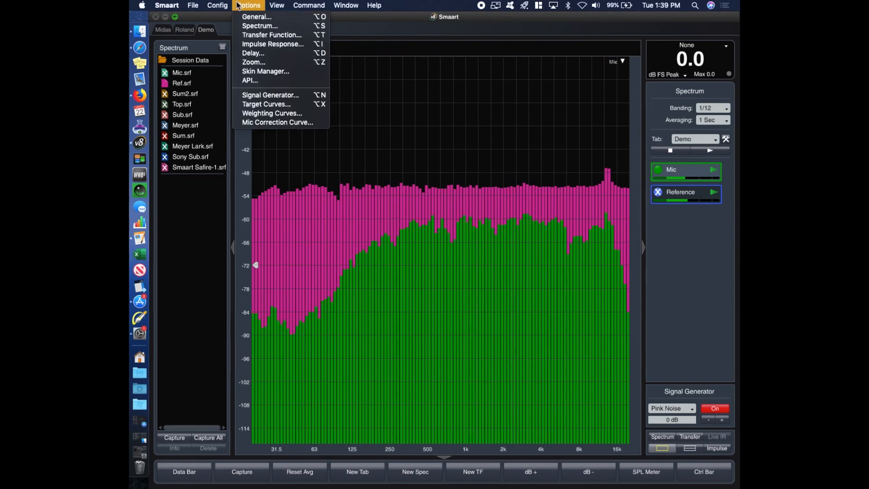
click(254, 27)
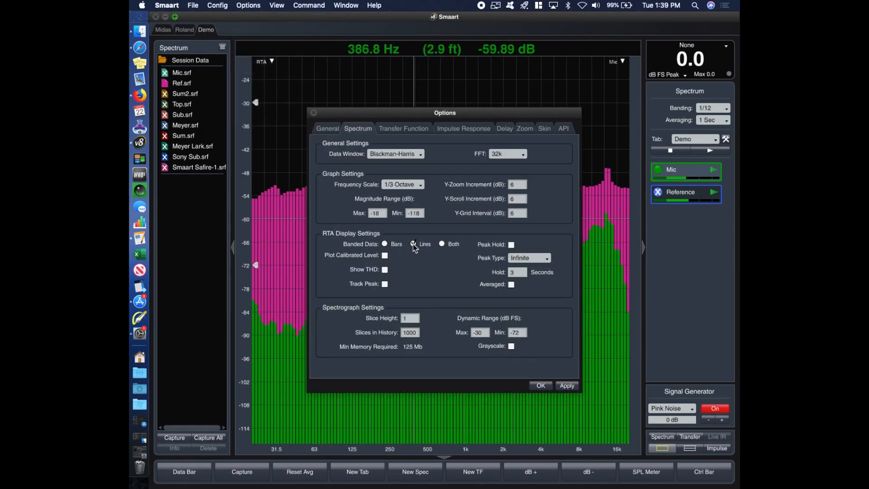
click(540, 386)
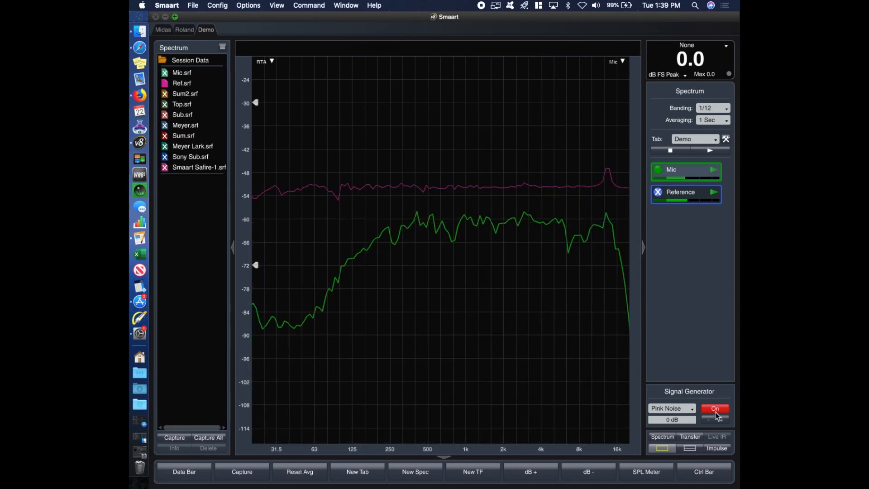
key(XF86AudioMute)
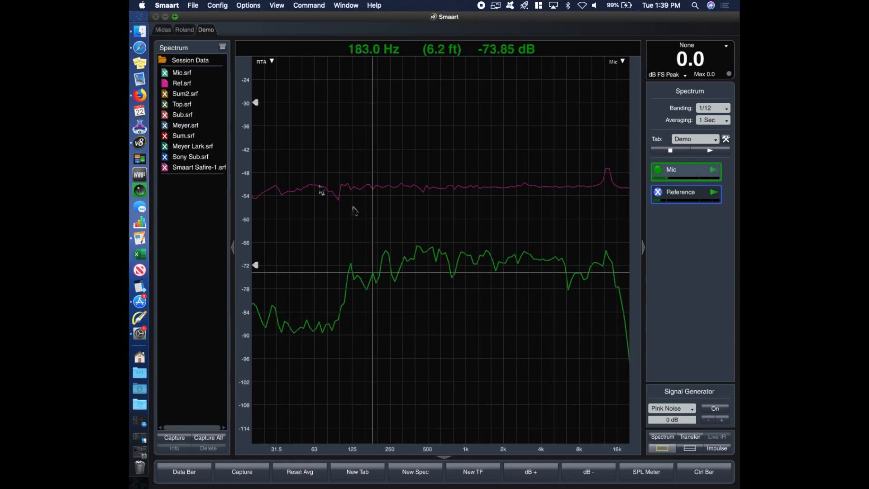
Step: Examine the Transfer Function options, including the FFT and frequency scale choices, keeping MTW and 1/3 Octave
click(249, 5)
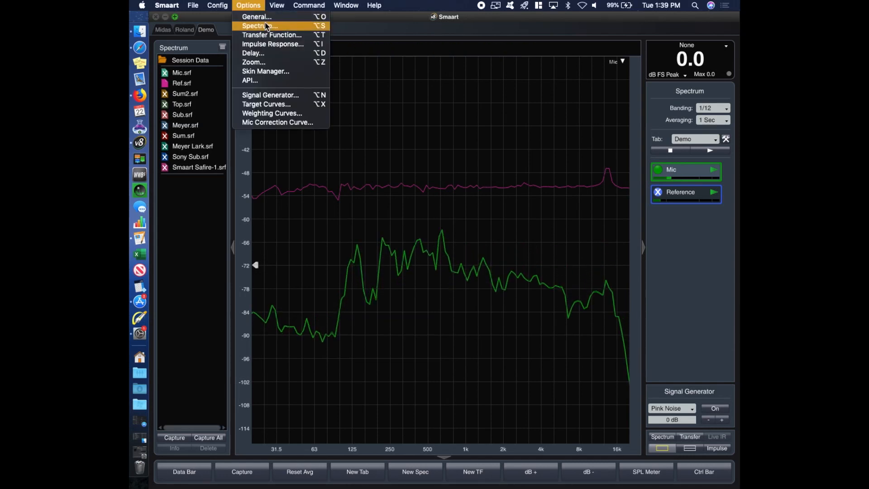
click(265, 26)
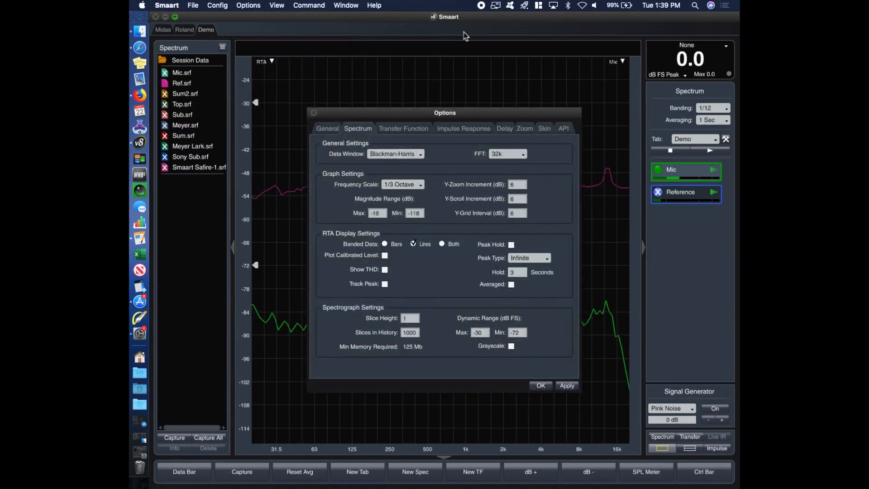
click(403, 128)
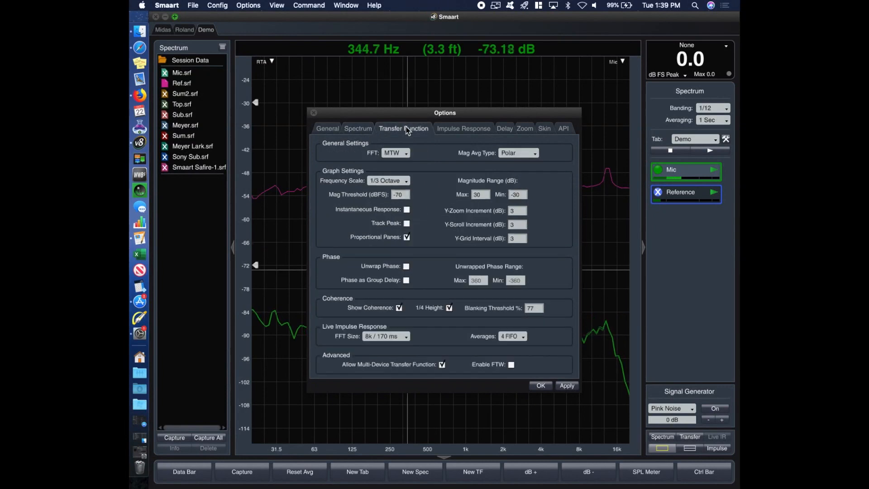
click(395, 153)
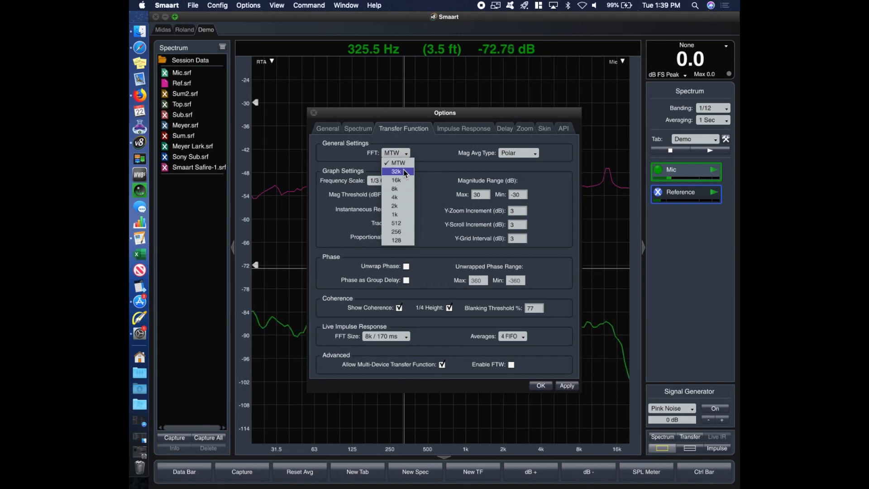
click(434, 155)
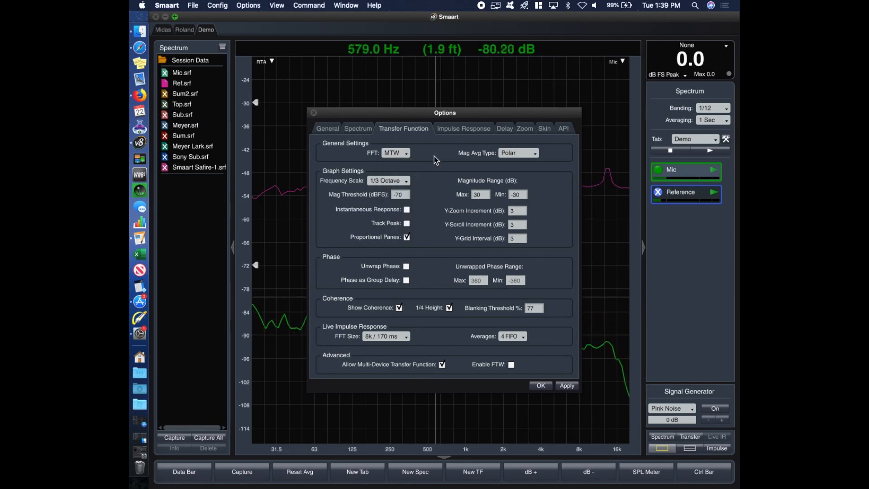
click(388, 181)
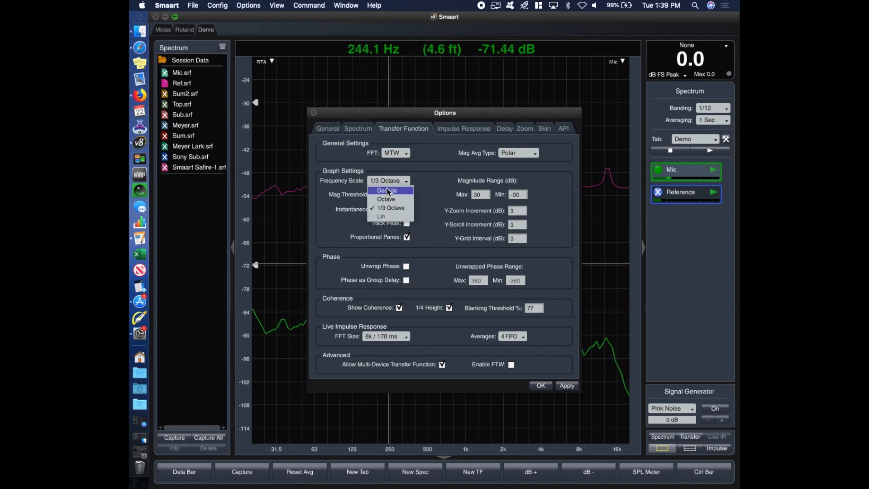
click(438, 200)
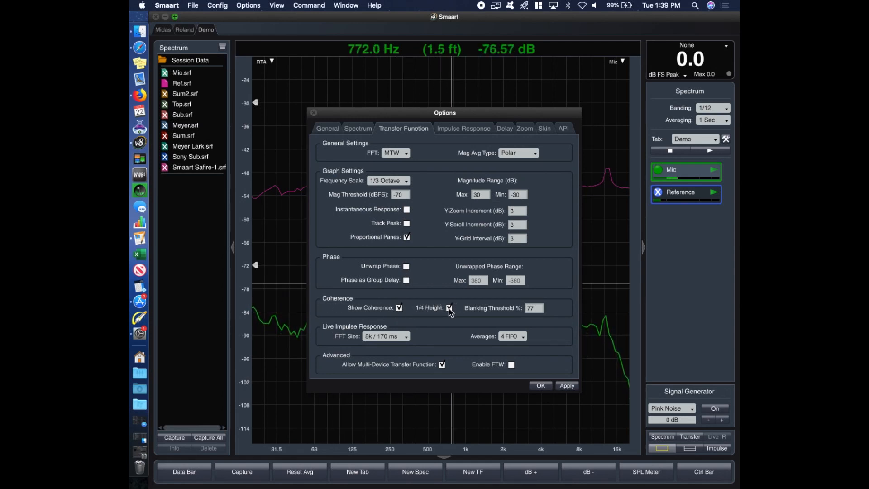
click(542, 386)
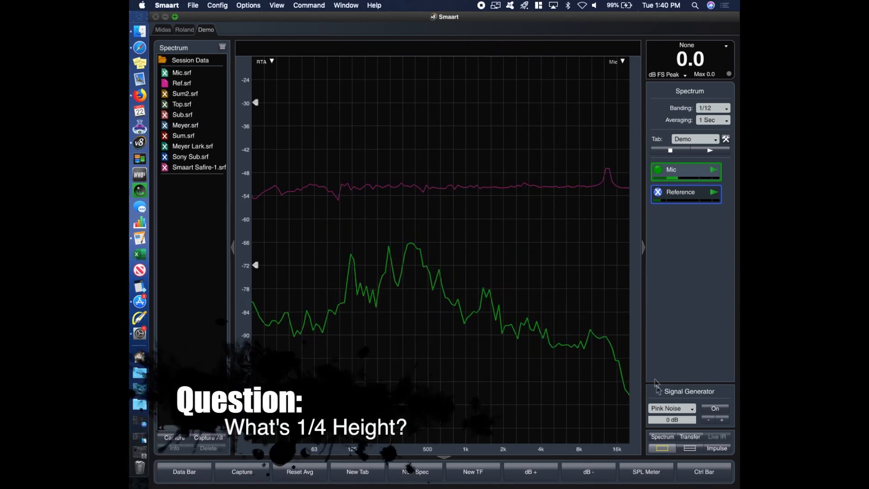
Step: Switch to the transfer function view, try swapping its two graphs, and restore Phase above Magnitude
click(693, 437)
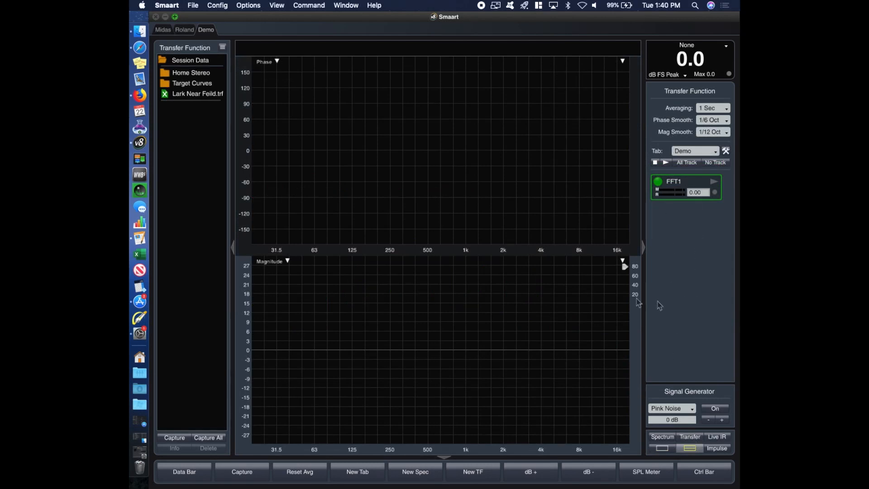
drag(556, 269, 550, 267)
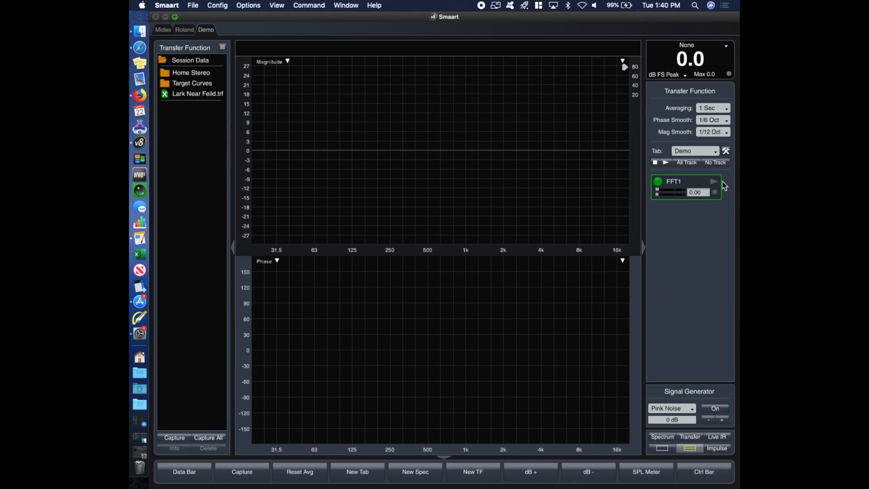
click(691, 443)
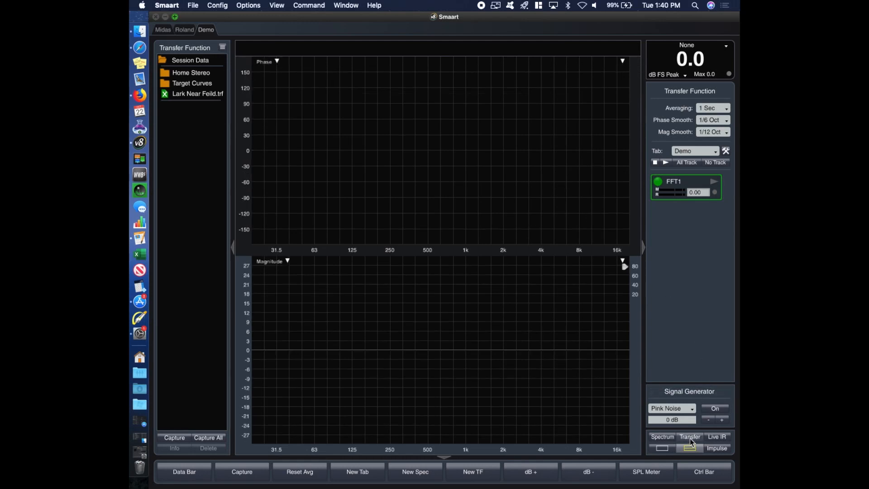
Step: Run the FFT1 transfer function measurement with the system audio audible and the pink noise generator on
click(714, 182)
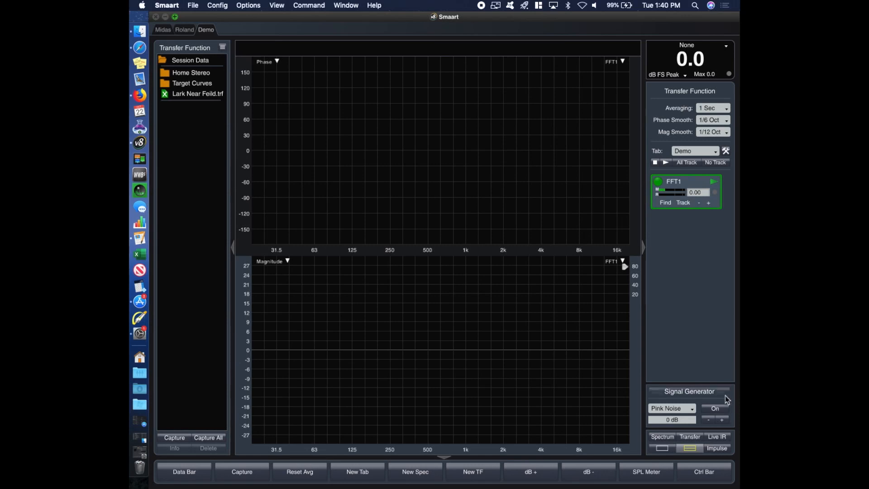
key(XF86AudioRaiseVolume)
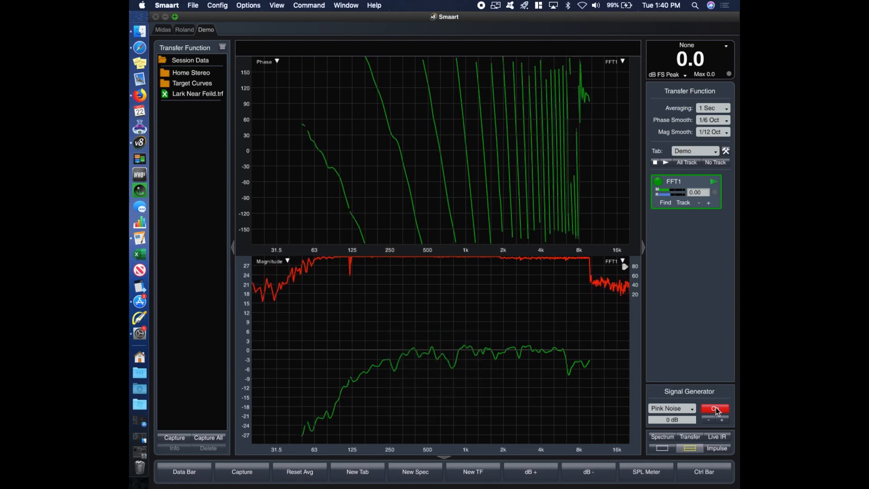
click(716, 410)
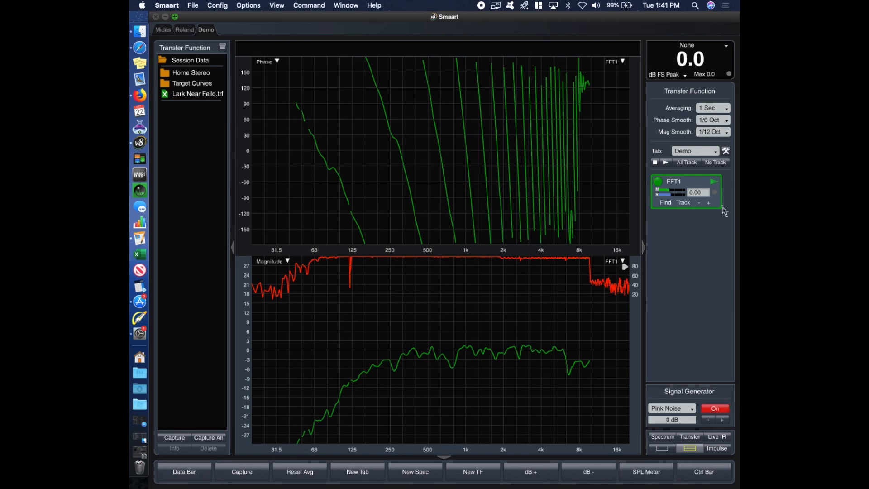
Step: Find the FFT1 delay and insert 2.56 ms, repeat the delay search, and turn off the pink noise
click(666, 203)
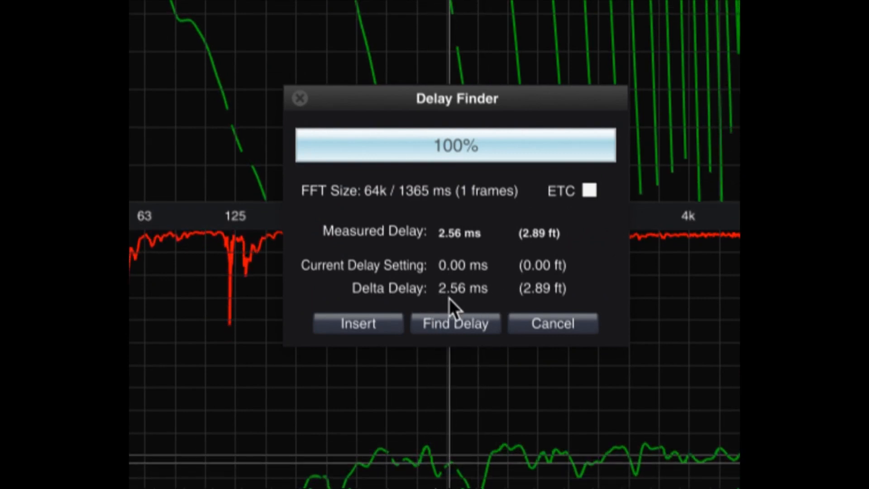
click(373, 323)
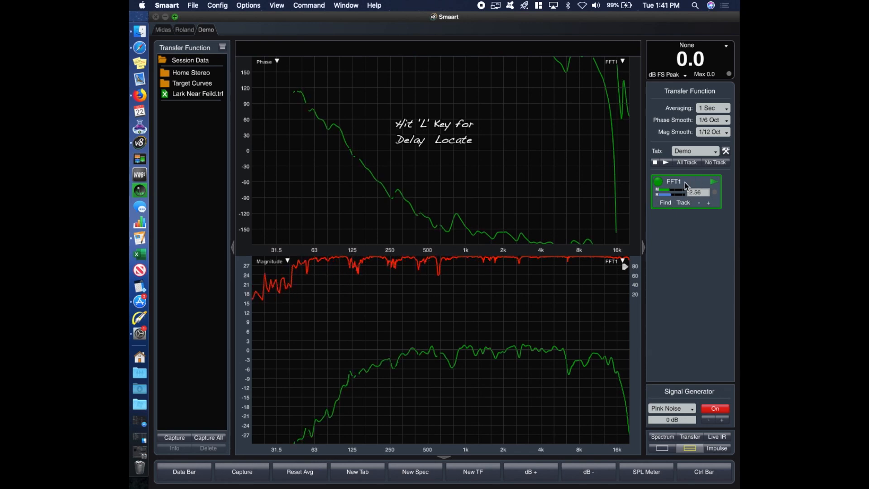
key(l)
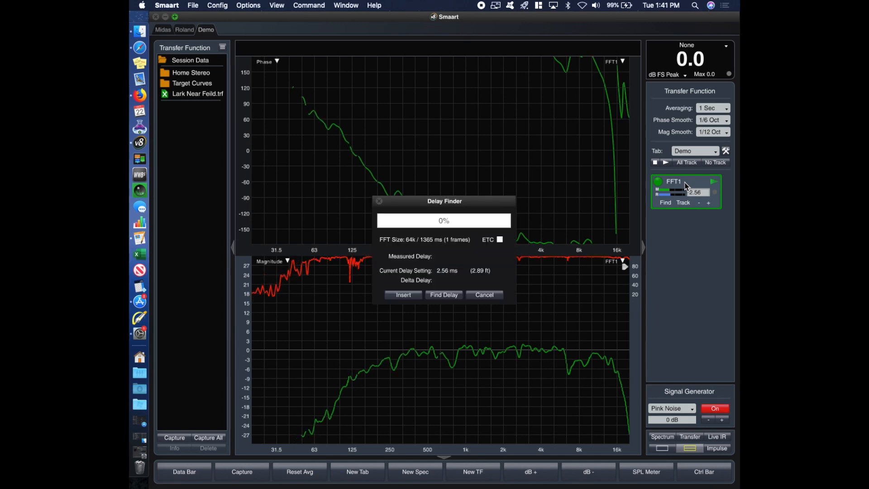
click(403, 298)
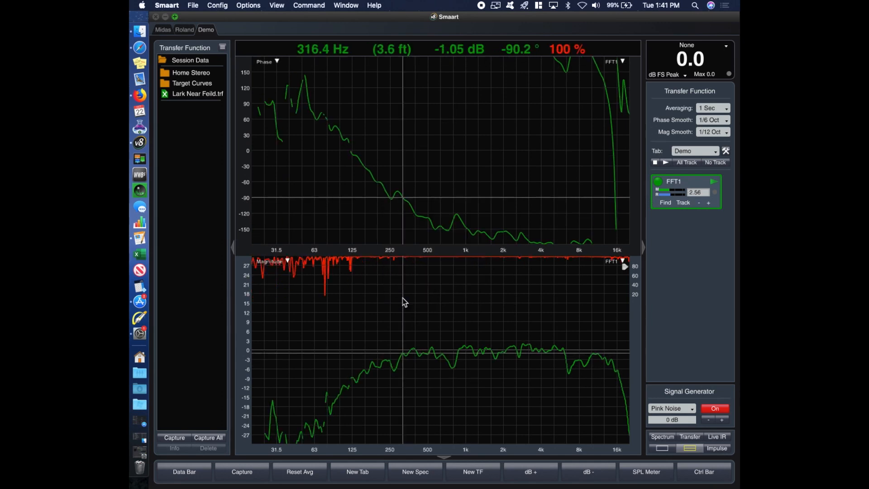
click(716, 409)
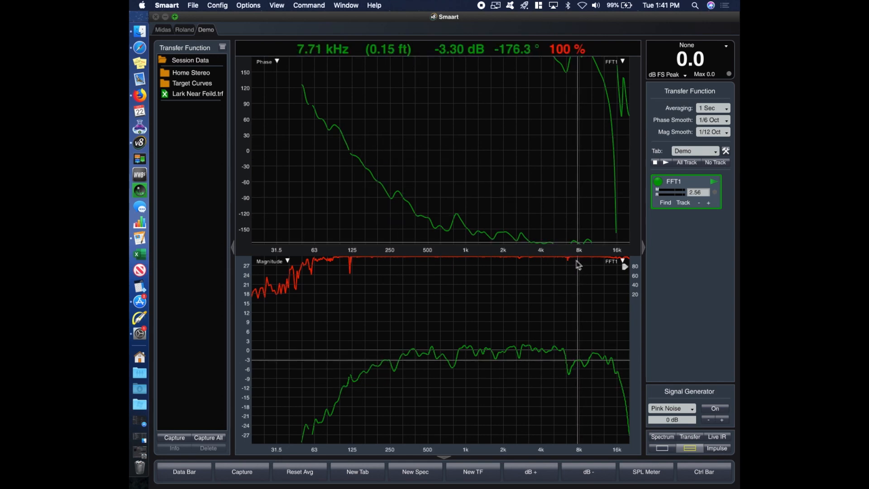
Step: Mute the system audio, then turn off 1/4 Height for coherence in the Transfer Function options and accept the settings
click(272, 7)
mouse_move(255, 4)
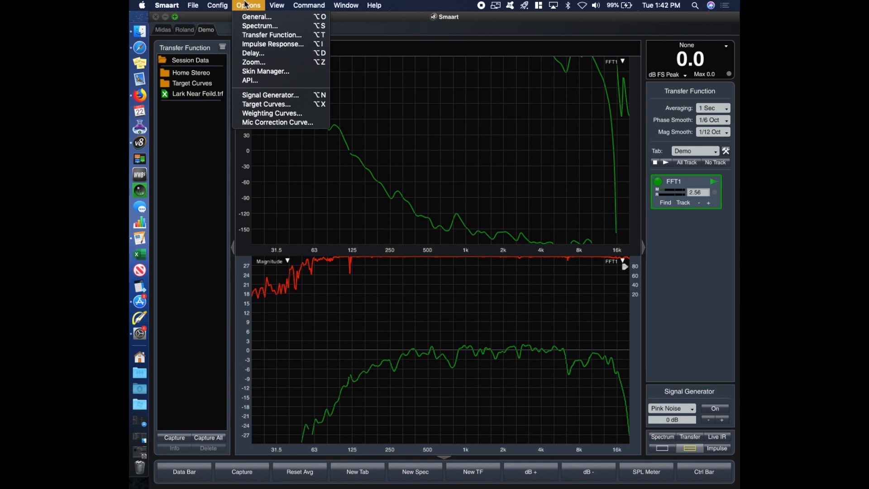
click(266, 38)
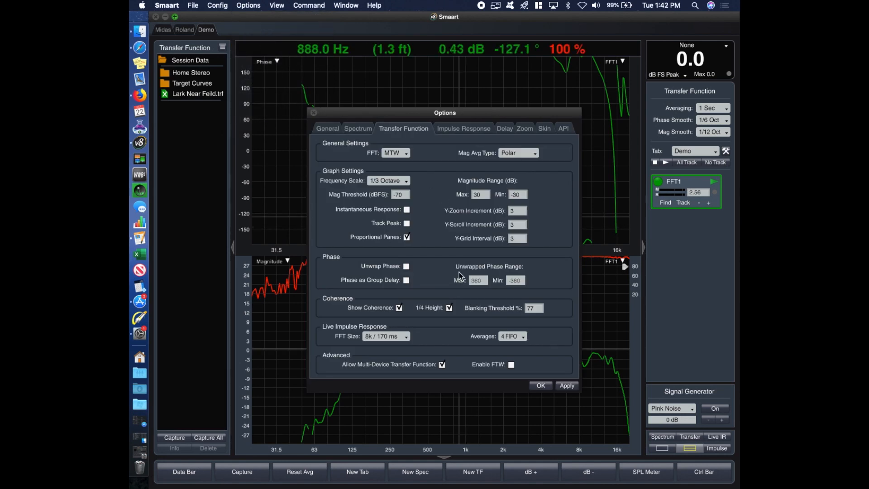
key(XF86AudioMute)
click(449, 308)
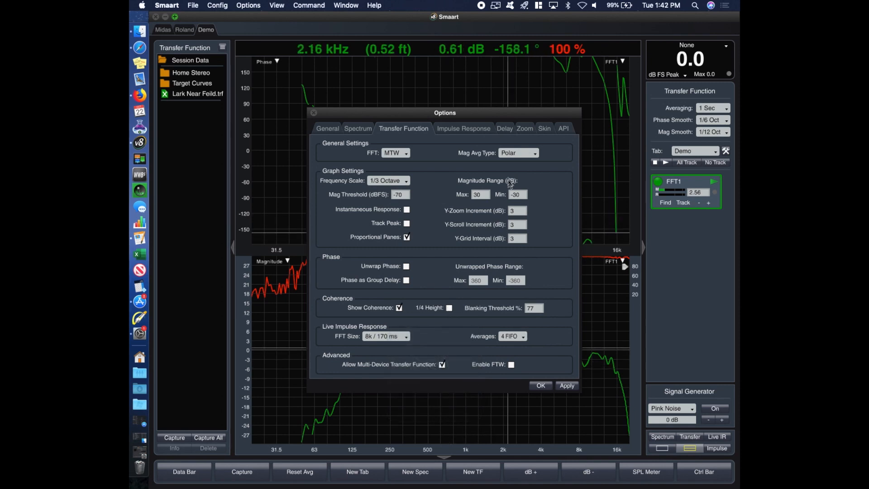
drag(485, 114, 132, 30)
click(215, 299)
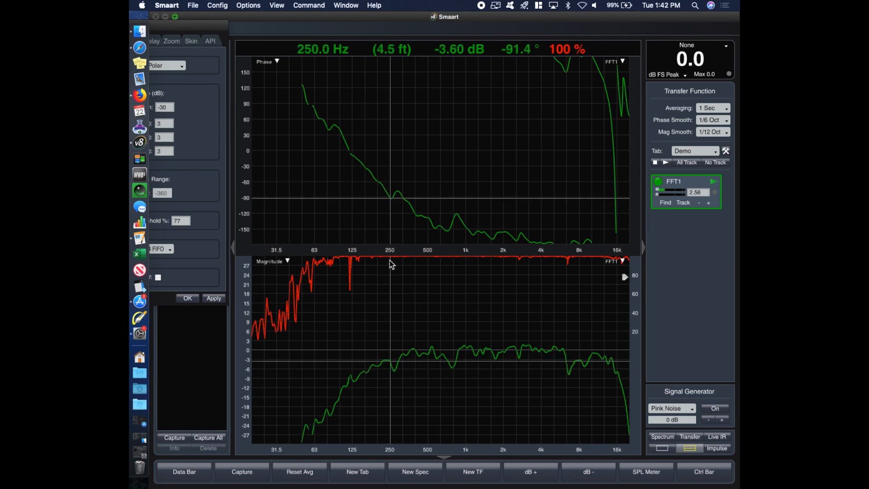
drag(210, 26, 301, 72)
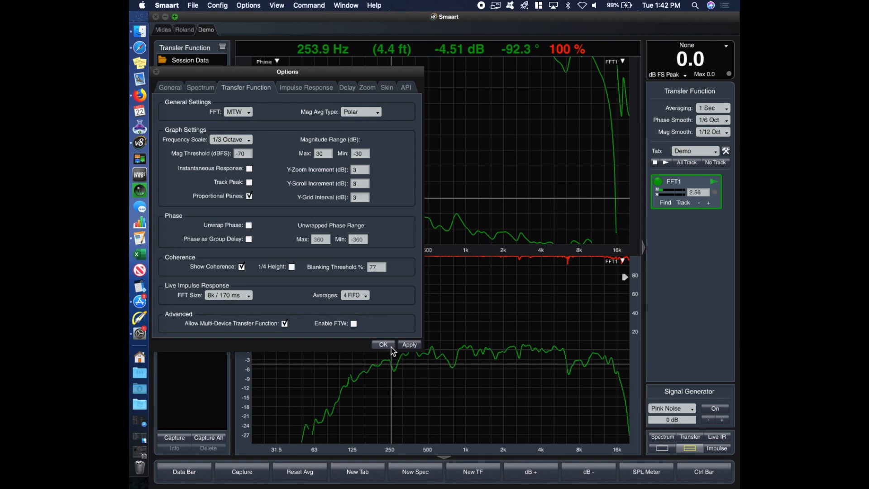
click(383, 345)
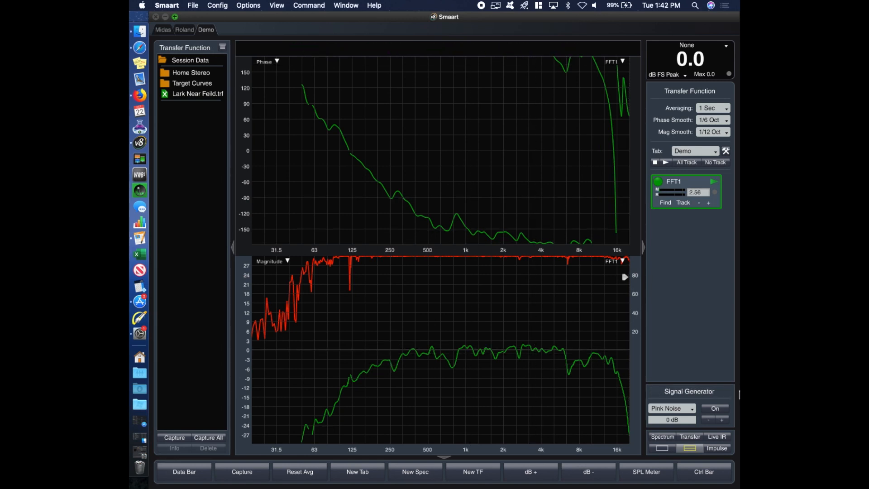
Step: With the system audio unmuted and pink noise playing, find and insert the new FFT1 delay of 9.35 ms, then stop the noise
key(XF86AudioMute)
click(716, 409)
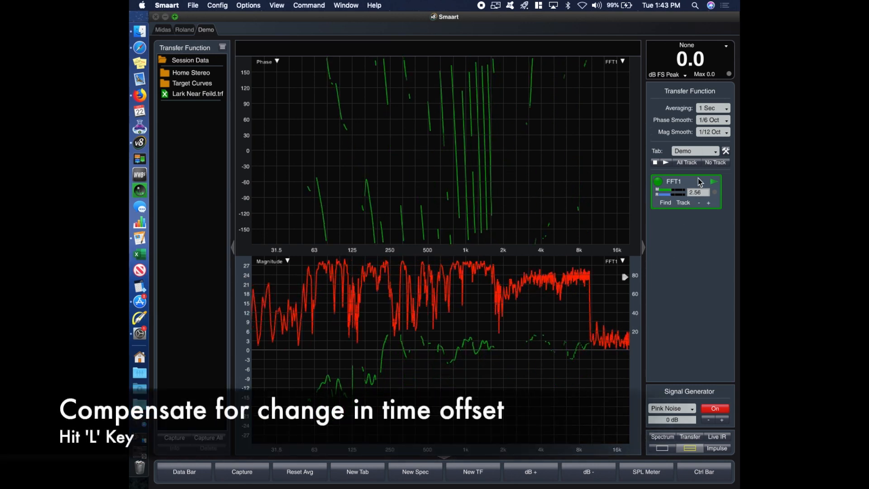
key(l)
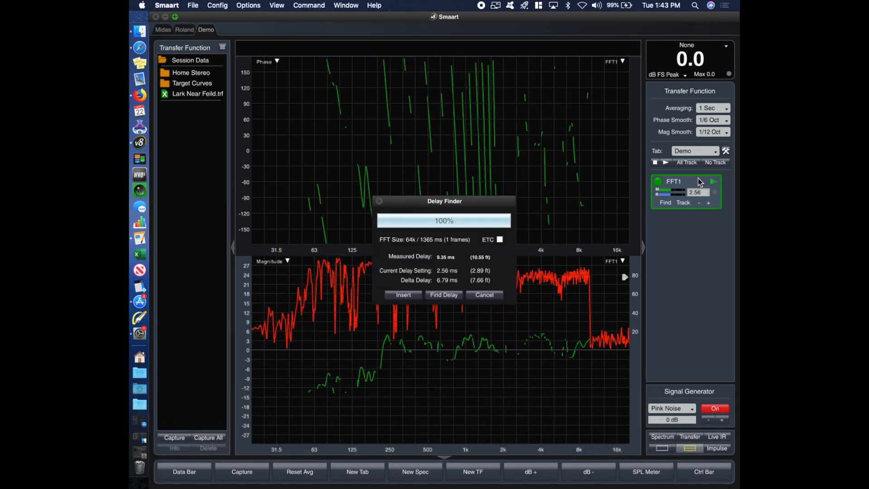
key(Return)
click(719, 410)
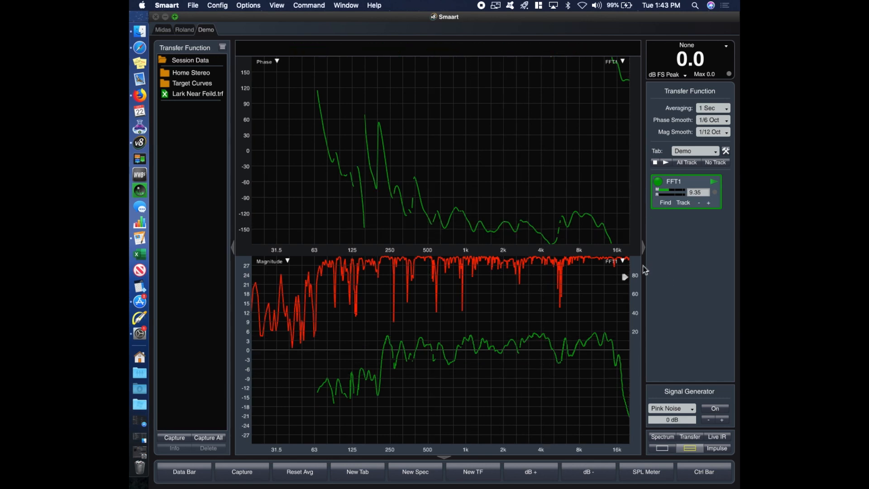
Step: Try lowering the coherence blanking threshold on the Magnitude graph to about 20%, and raise it back to about 80%
drag(630, 299, 637, 318)
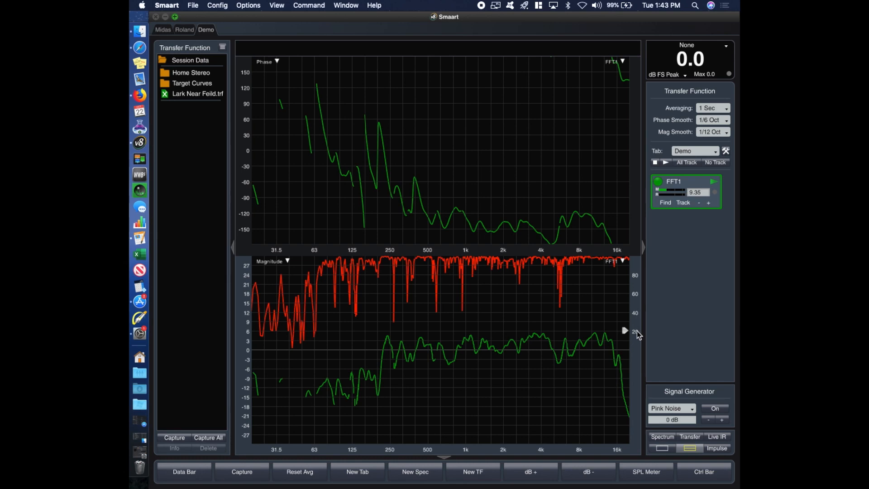
drag(637, 331, 640, 281)
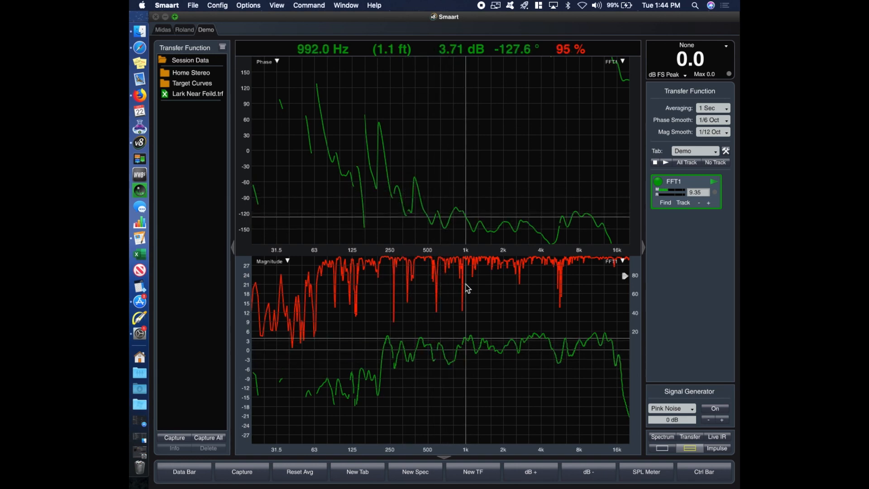
Step: Mute the system audio, turn on 1/4 Height for coherence in the Transfer Function options, and accept the settings
click(294, 6)
mouse_move(283, 6)
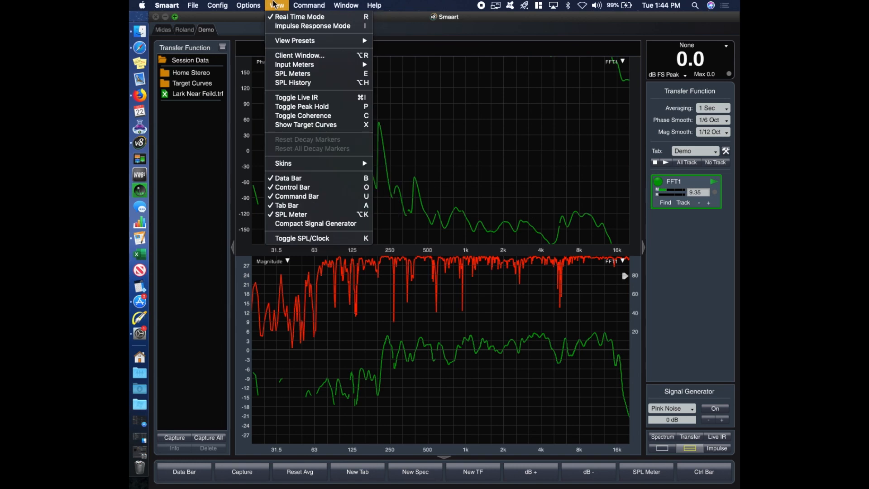
mouse_move(248, 6)
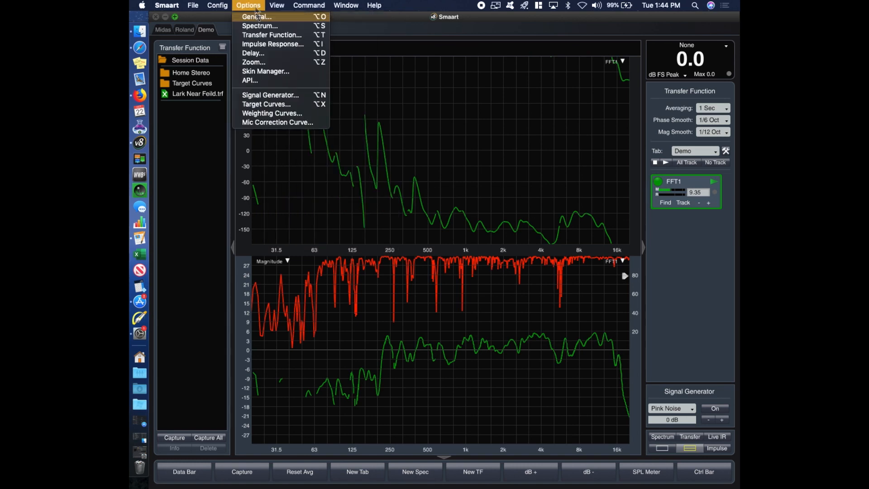
click(260, 36)
key(XF86AudioMute)
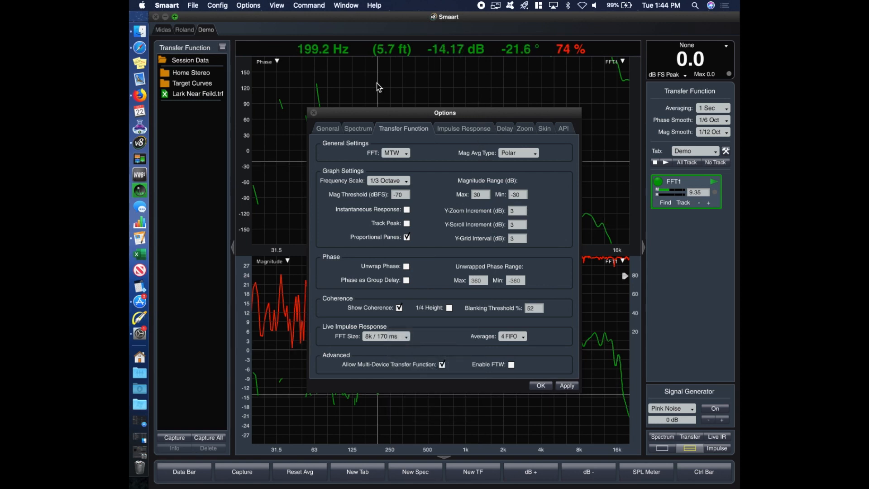
drag(386, 113, 246, 17)
click(309, 212)
drag(355, 19, 230, 19)
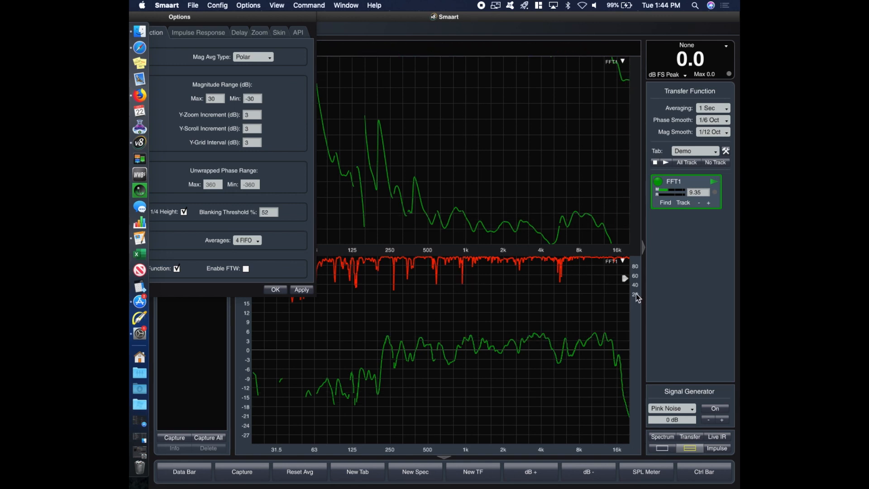
drag(218, 17, 461, 7)
click(289, 18)
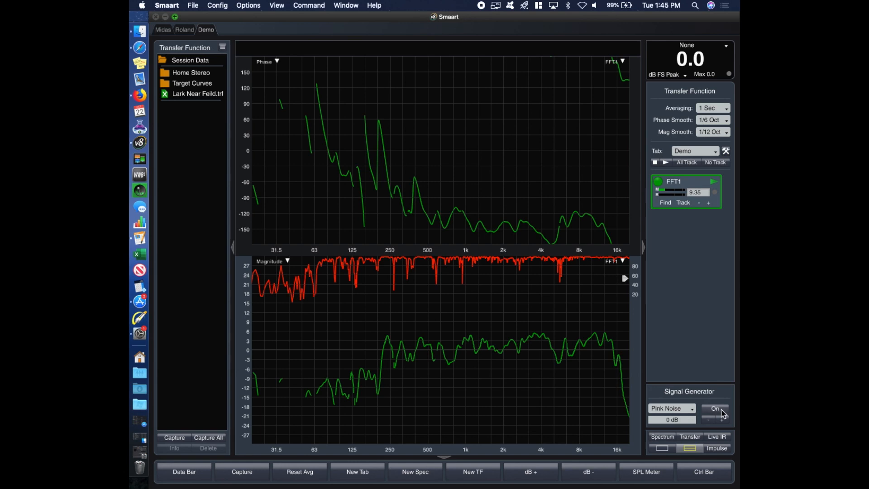
Step: With the system audio unmuted and pink noise playing, find and insert the 2.56 ms FFT1 delay, then stop the noise
key(XF86AudioRaiseVolume)
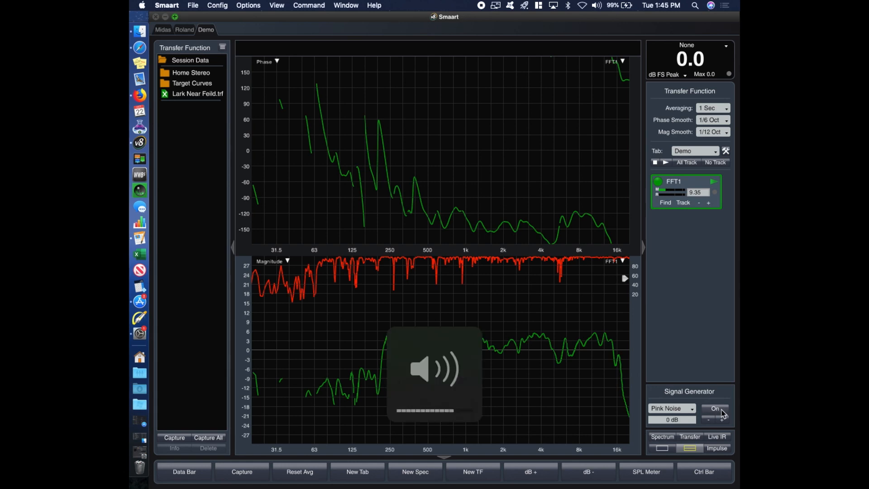
click(722, 412)
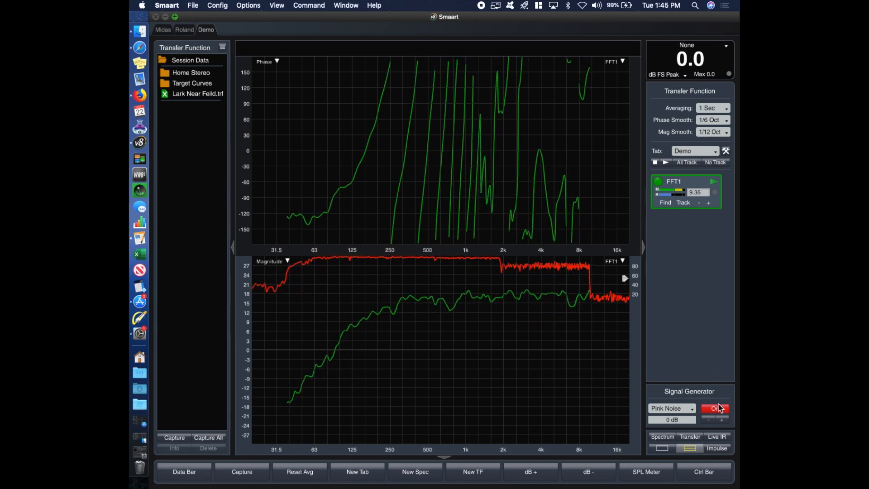
key(super+d)
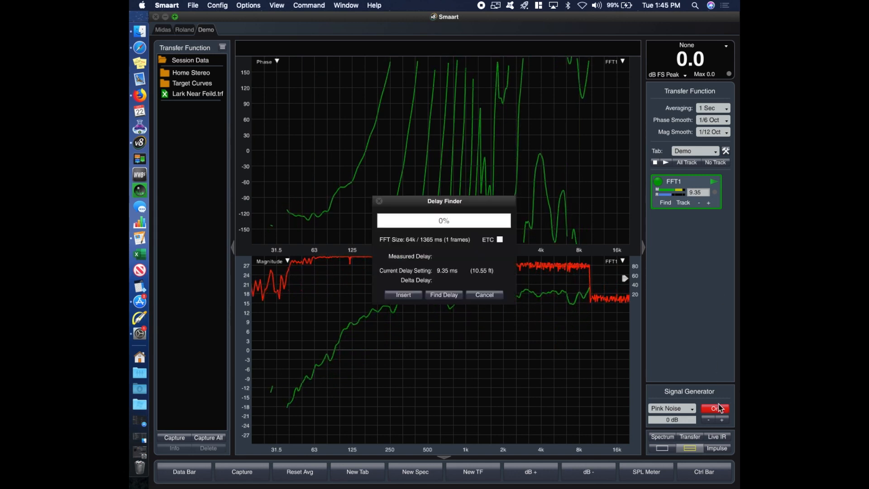
key(Return)
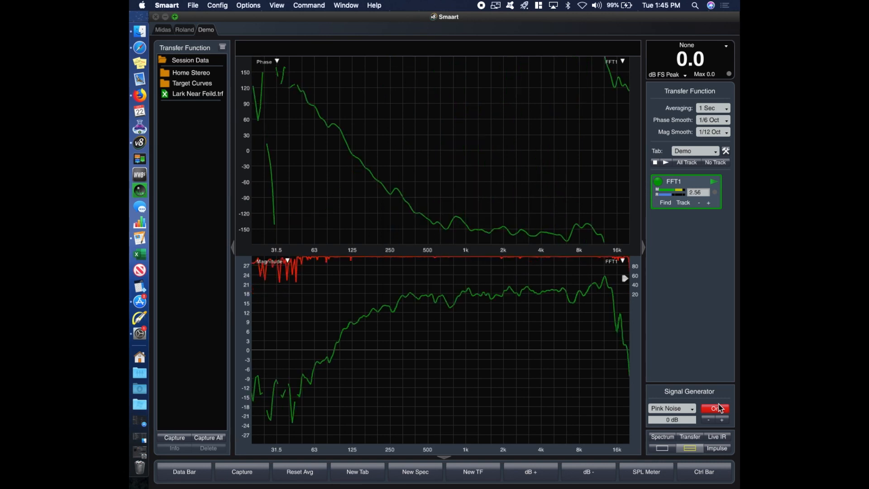
click(720, 408)
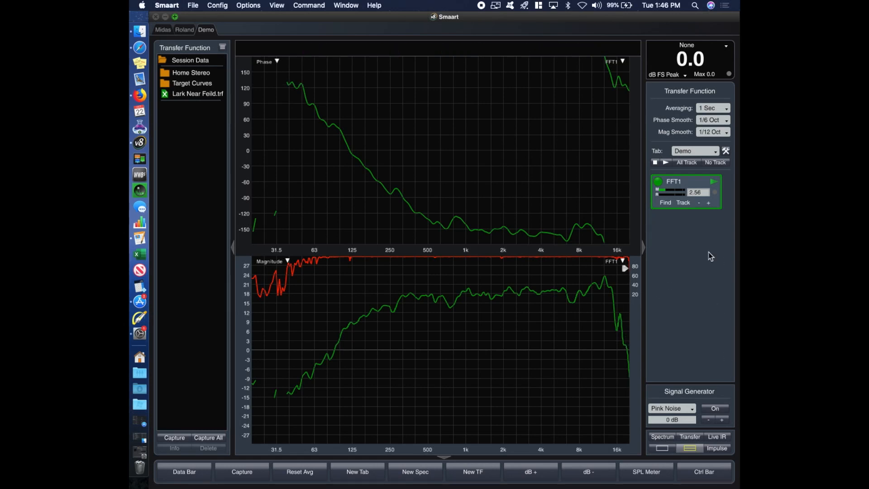
Step: Place the Magnitude graph above the Phase graph and shift the phase range to about 30° to -330°
key(Tab)
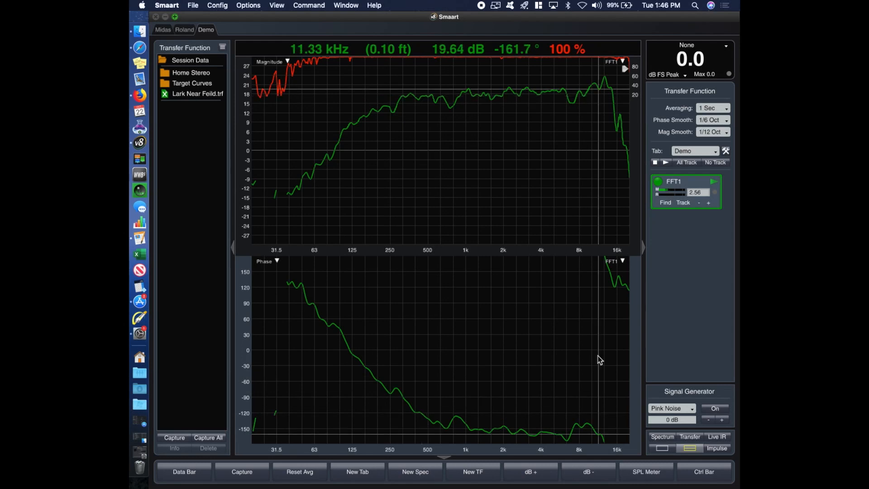
key(Down)
key(Down)
key(Down)
key(Down)
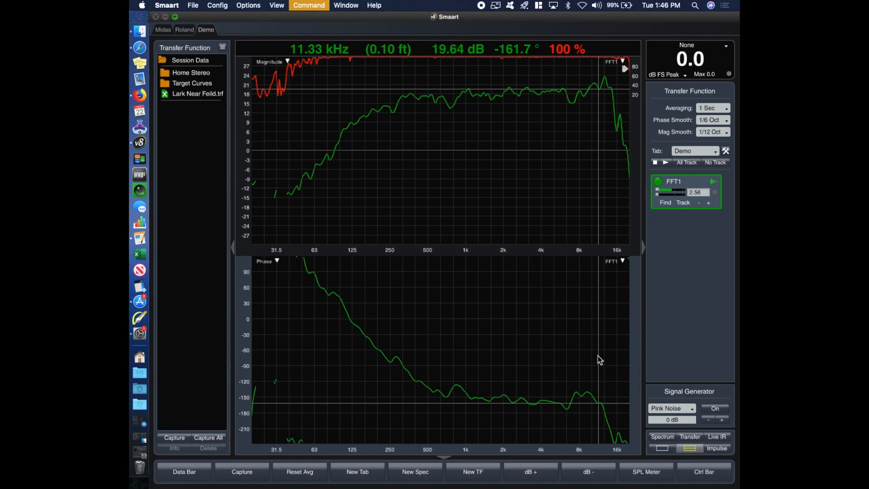
key(Down)
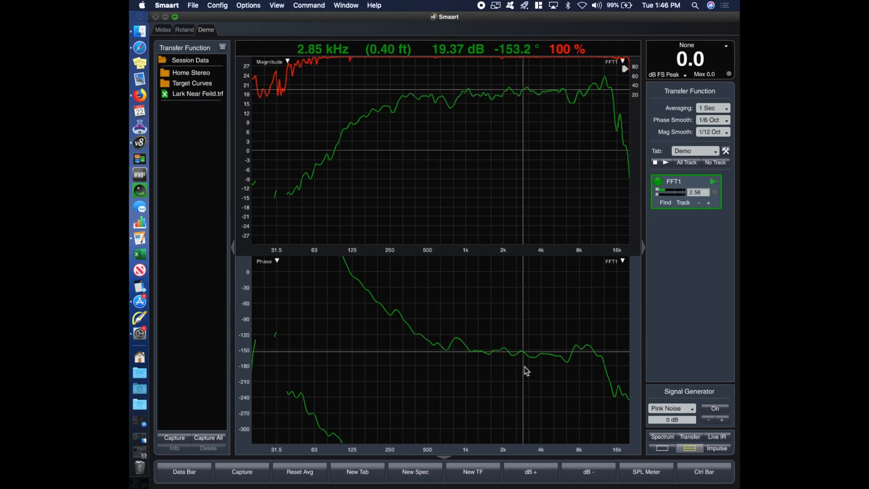
click(562, 366)
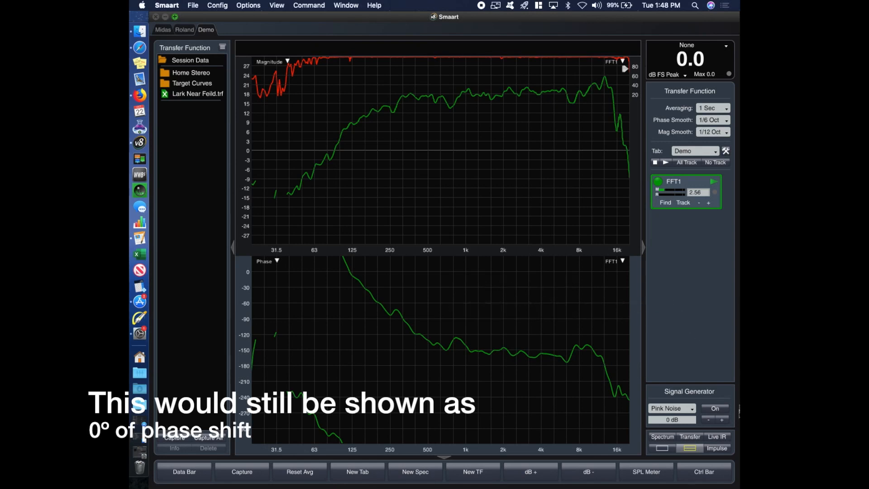
Step: With pink noise playing, capture the on-axis FFT1 trace as "Meyer OnAxis", then stop the noise
click(714, 408)
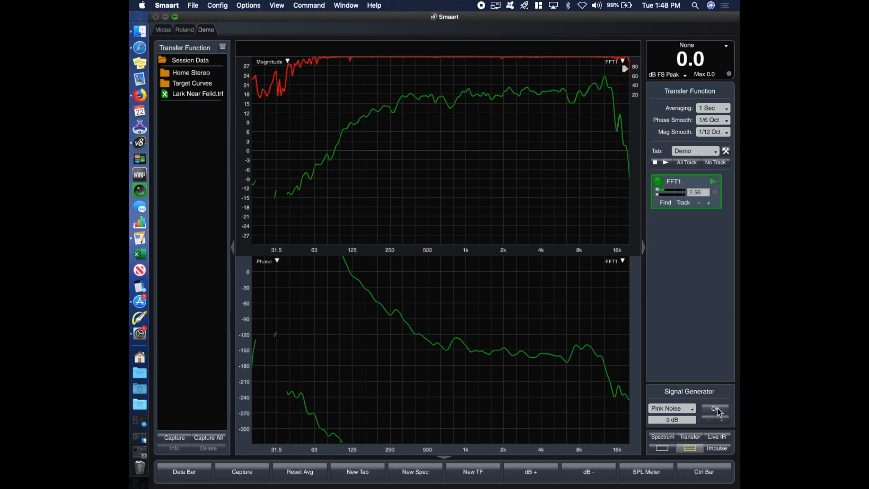
click(716, 409)
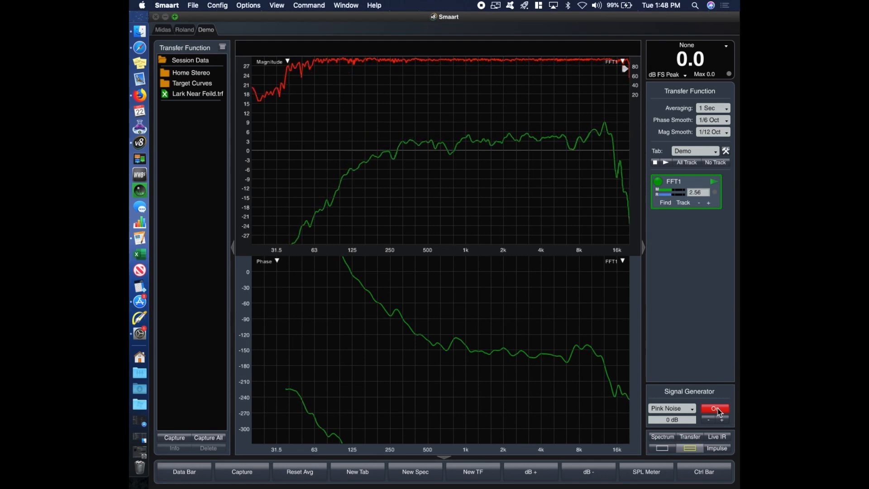
key(space)
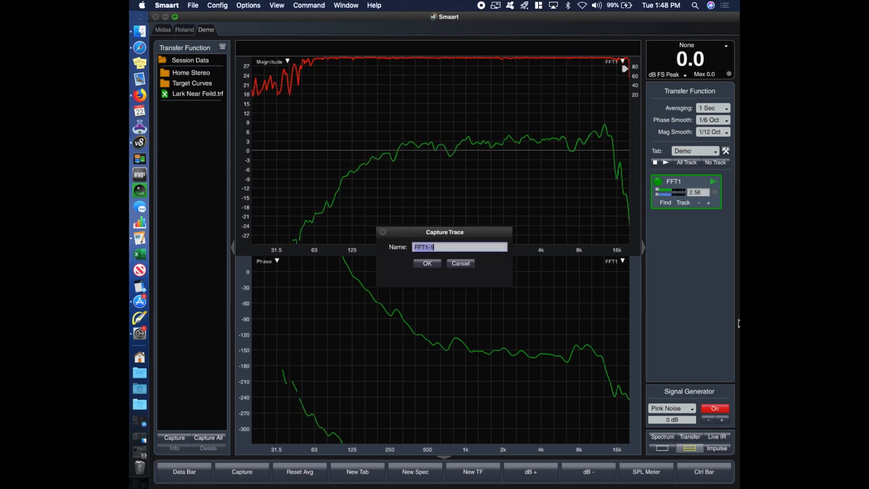
key(BackSpace)
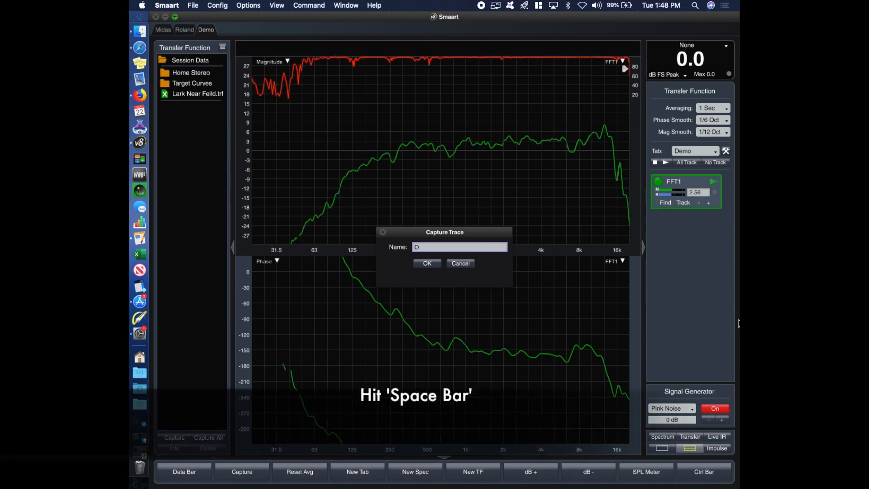
text(Meyer On)
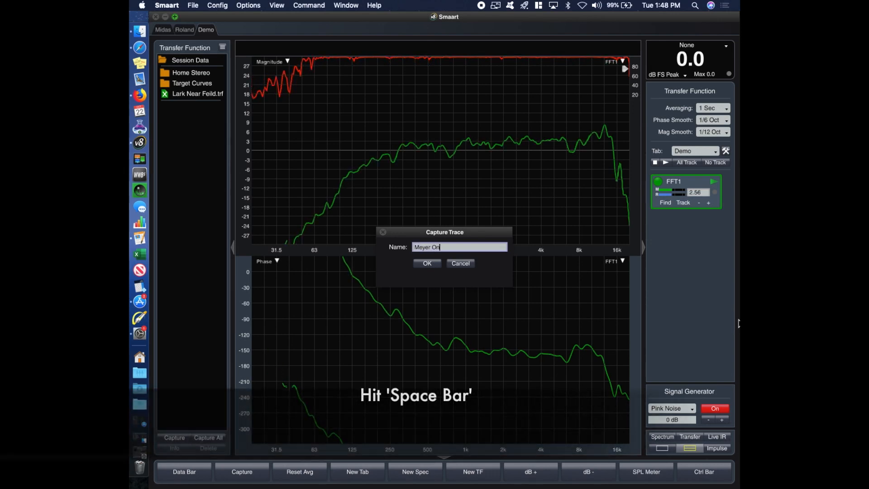
text(Axis)
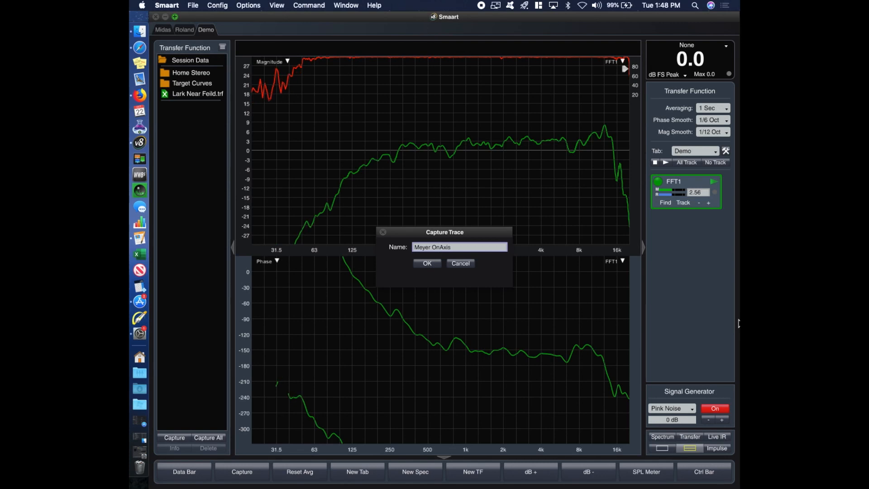
key(Return)
click(721, 408)
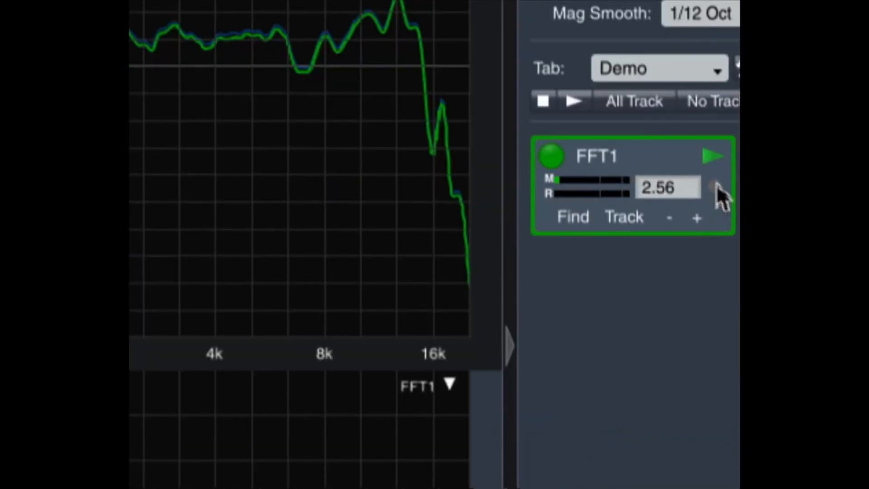
Step: Turn on delay tracking for FFT1 and capture the off-axis trace as "Off Aix" while pink noise plays
click(715, 187)
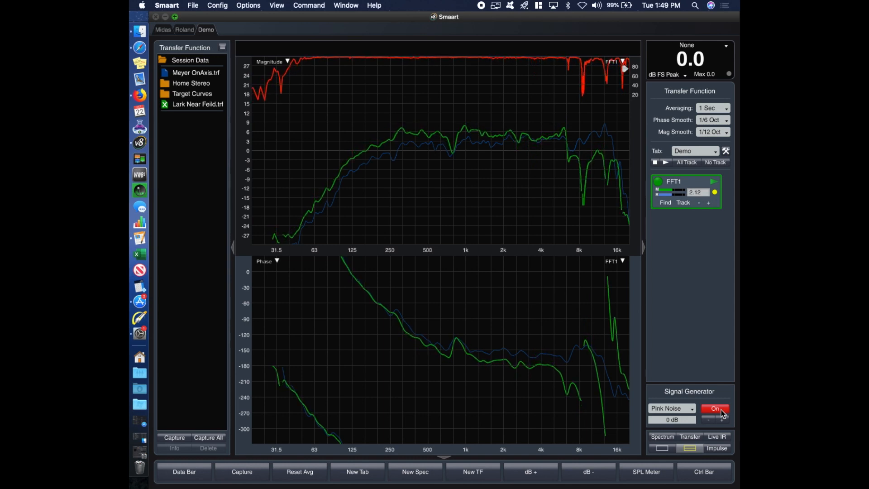
key(space)
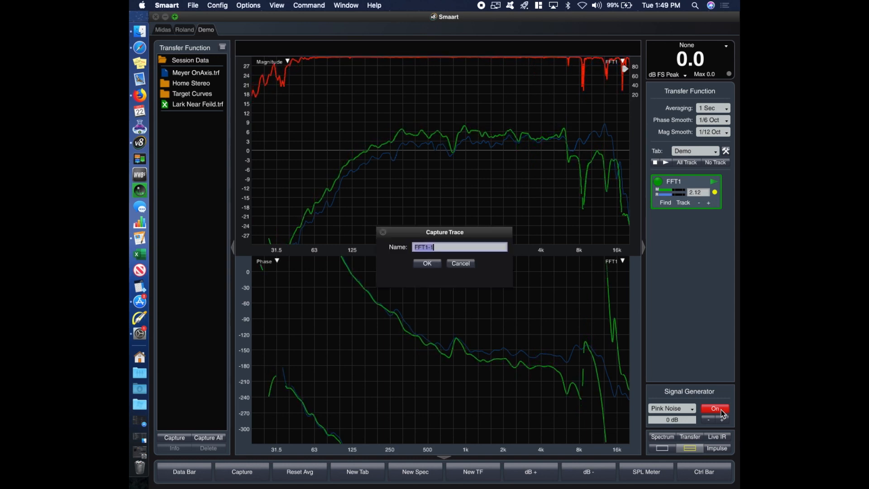
text(O)
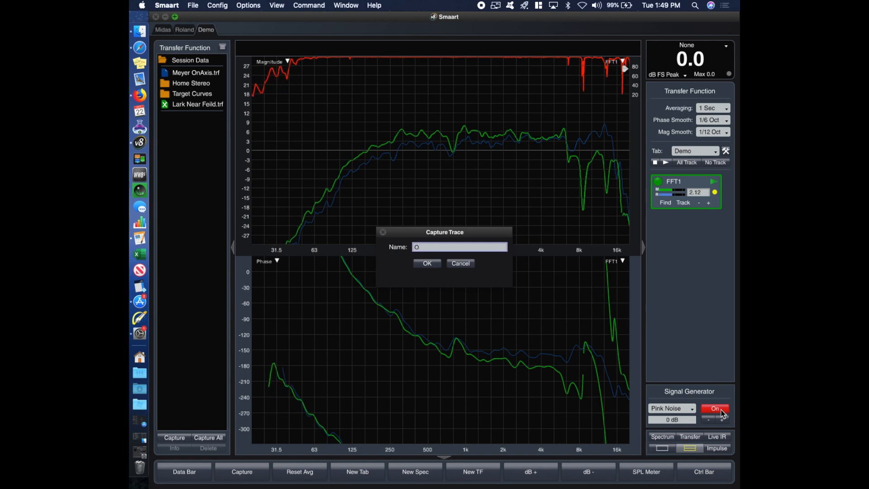
text(ff Aix)
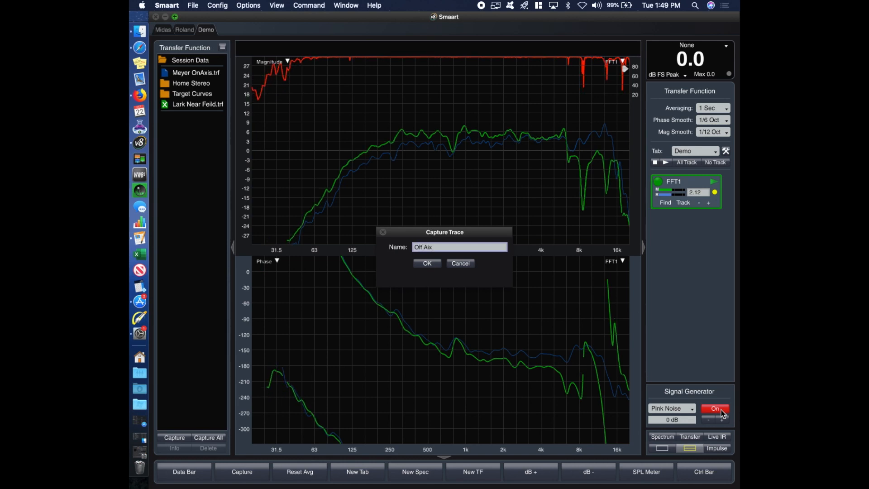
key(Return)
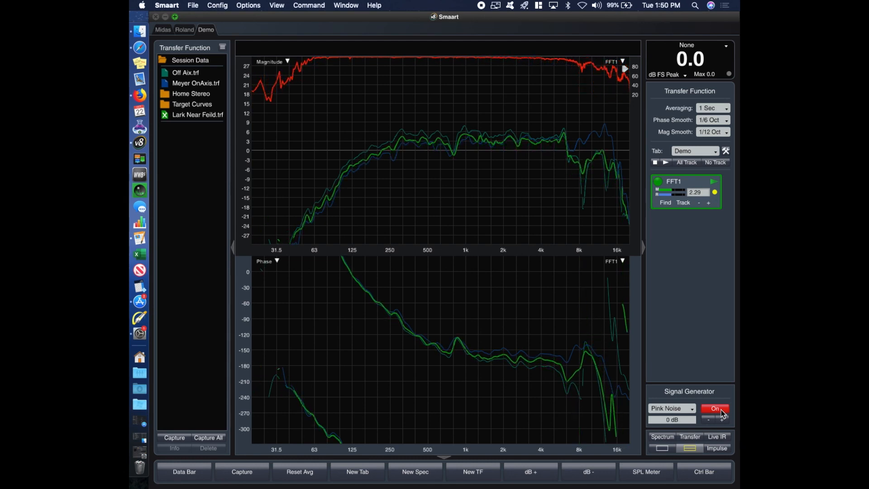
Step: Stop the pink noise, hide the live FFT1 trace, and select the Off Aix.trf trace
click(723, 413)
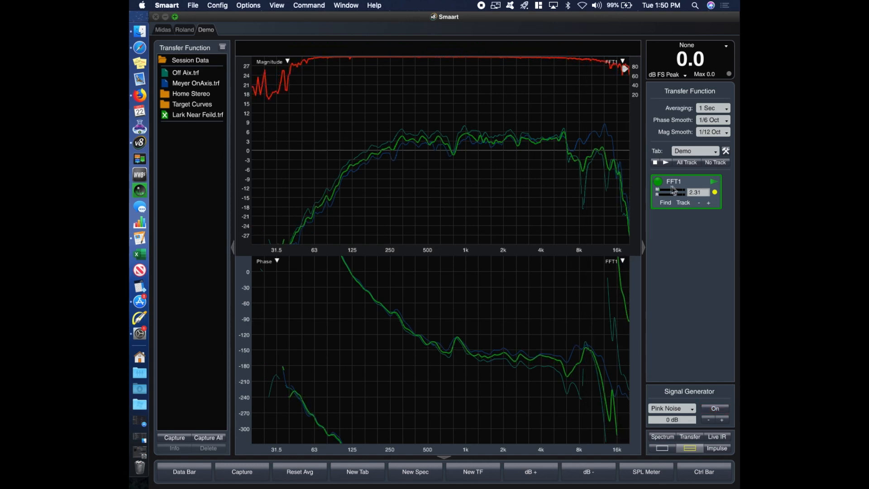
click(659, 182)
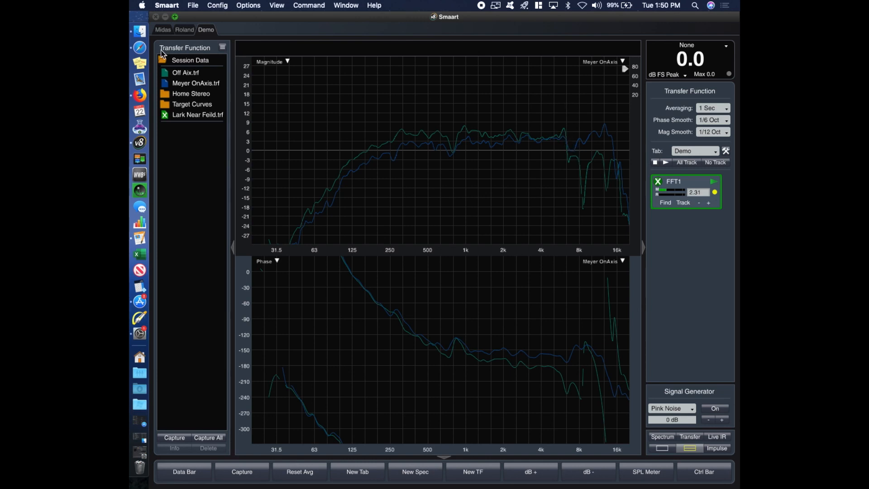
click(181, 72)
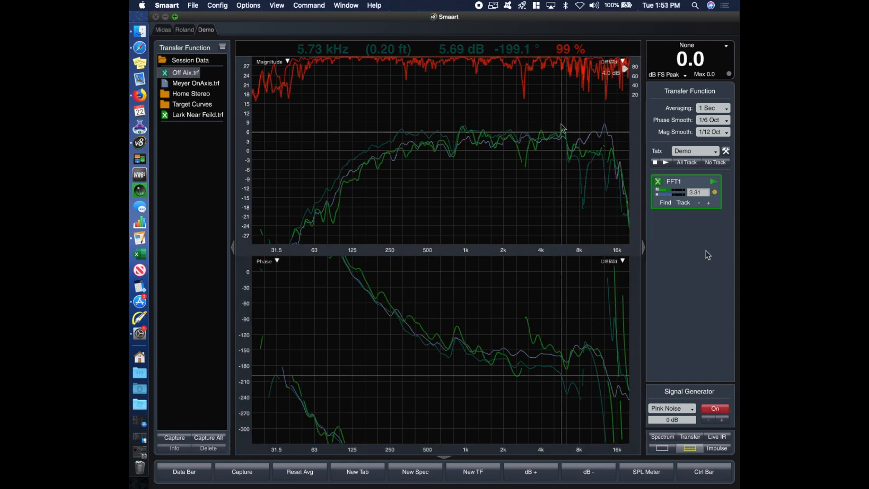
Step: Find the new FFT1 delay, insert 2.69 ms, and turn off the pink noise
key(super+f)
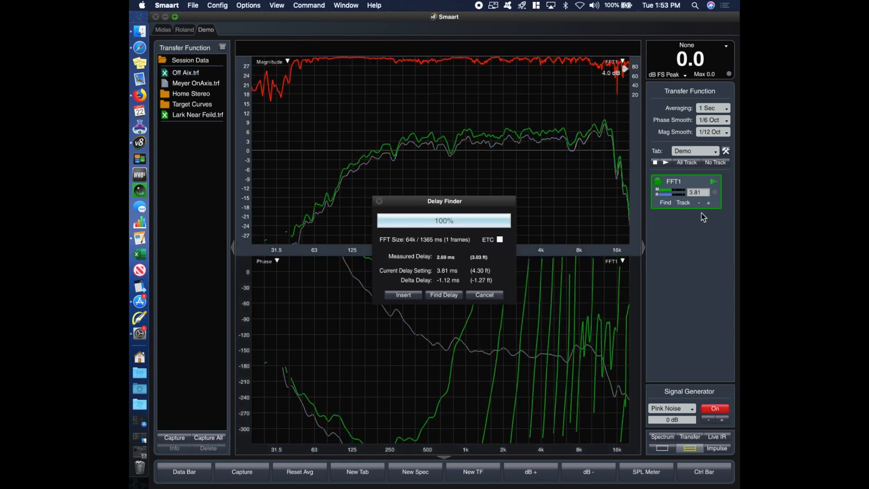
key(Return)
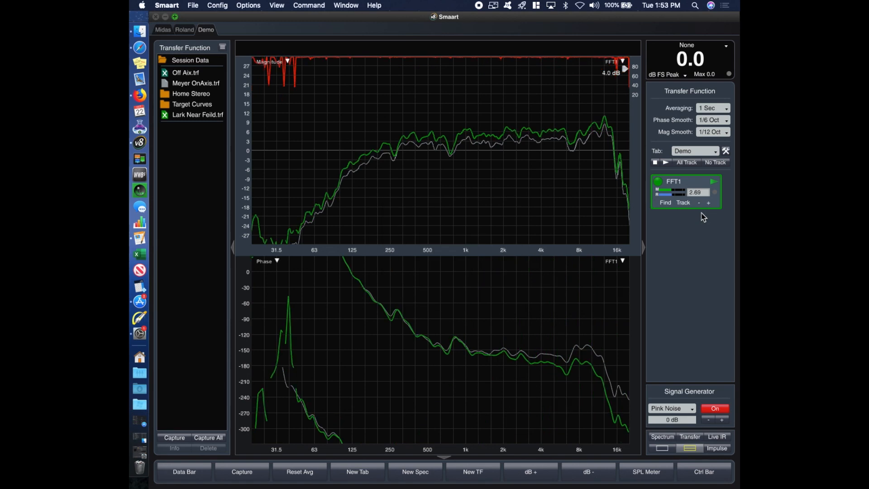
click(715, 408)
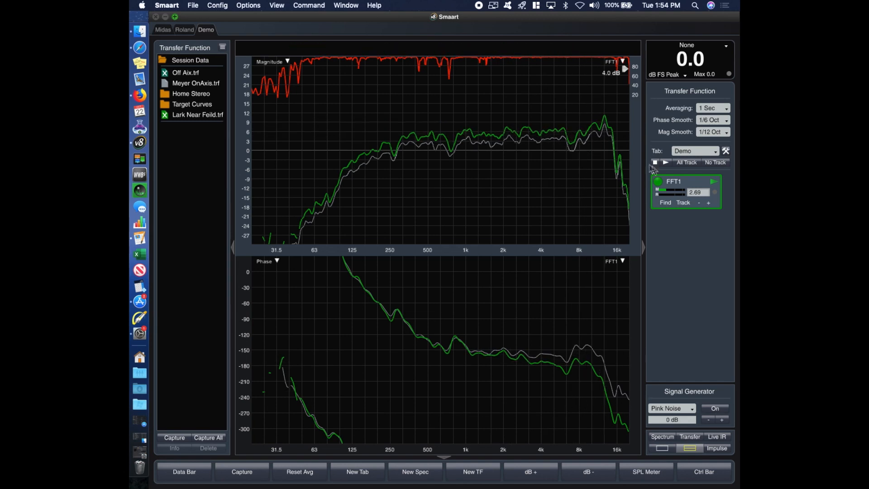
Step: Capture the FFT1 trace as "Meyer 1" and turn the pink noise back on for the next measurement
key(space)
text(Meye)
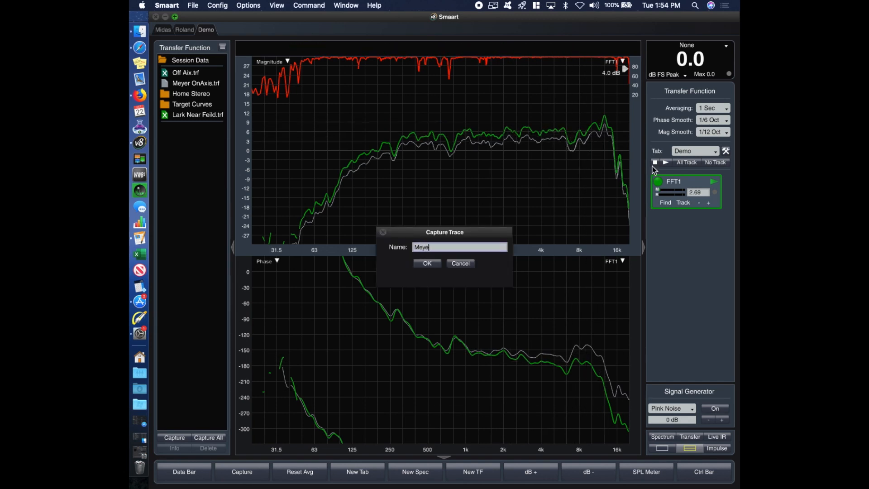
text(r 1)
key(Return)
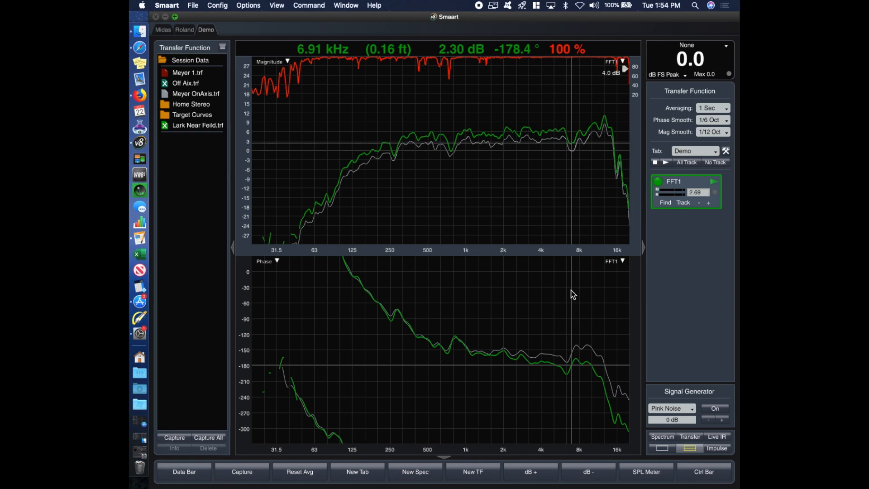
click(722, 413)
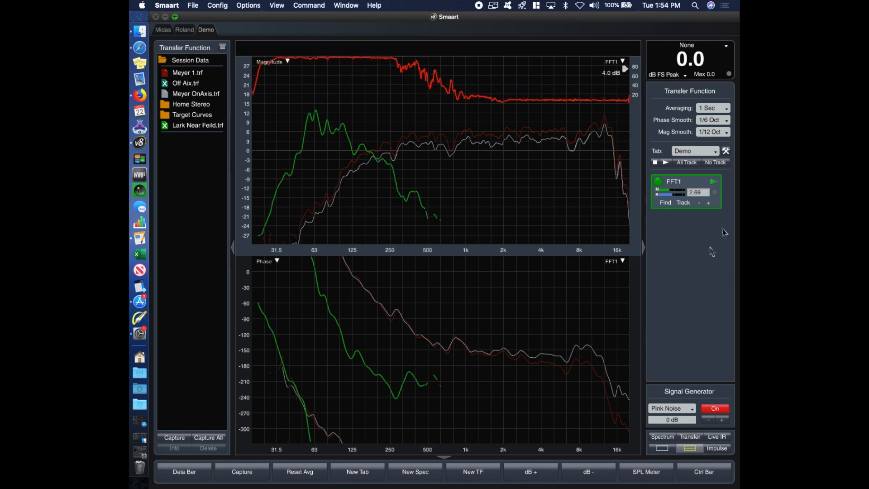
Step: Capture the live FFT1 trace as "Sub" and turn off the pink noise
key(space)
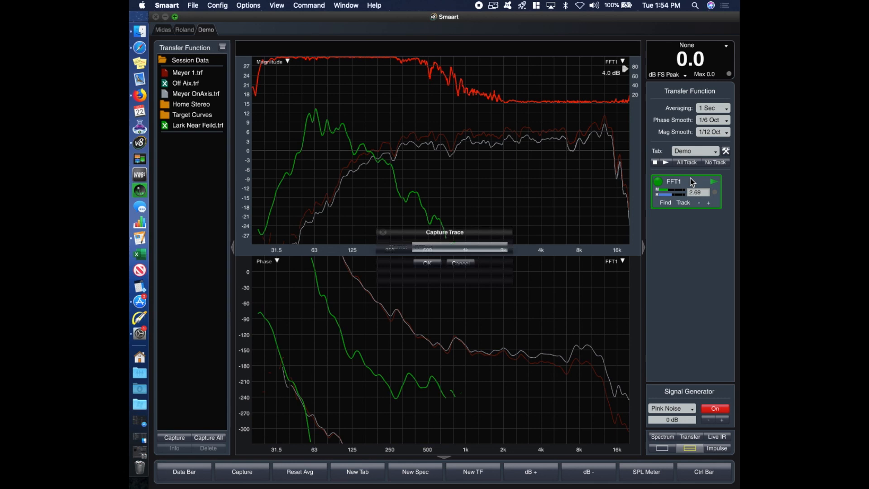
text(Sub)
key(Return)
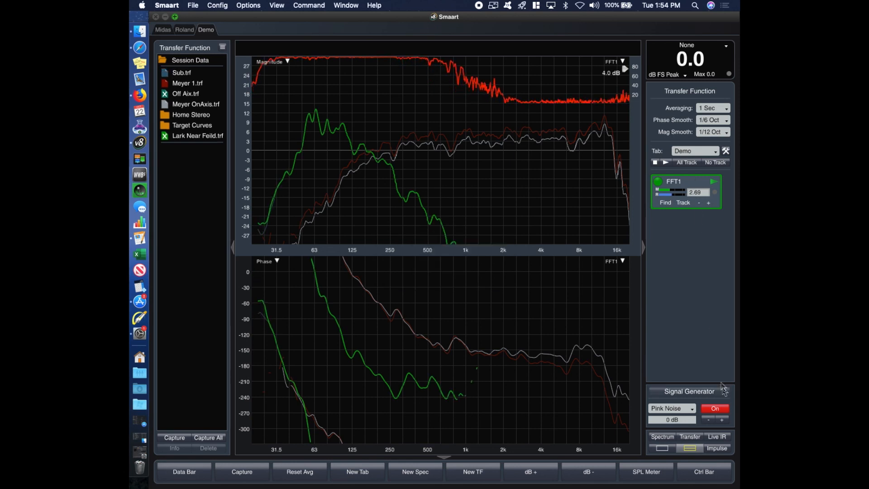
click(726, 409)
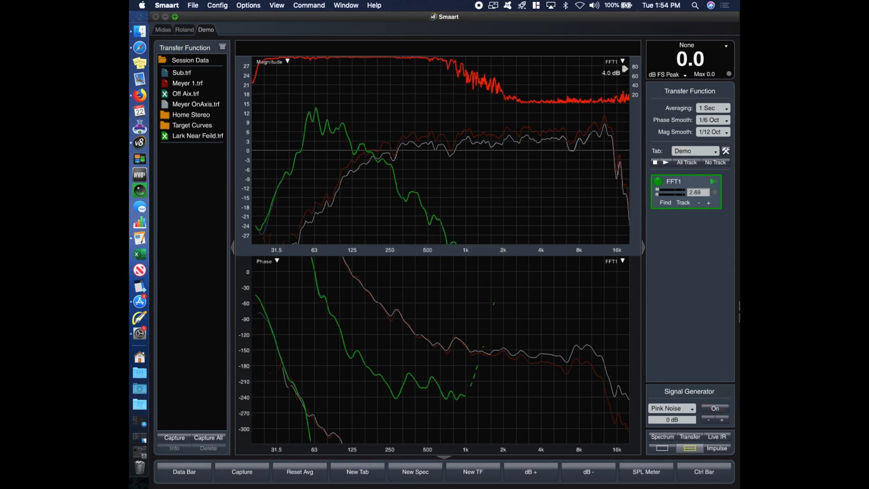
Step: Inspect the coherence and crossover region, bring the Meyer 1.trf trace to the front, and hide the Meyer OnAxis.trf trace
click(494, 303)
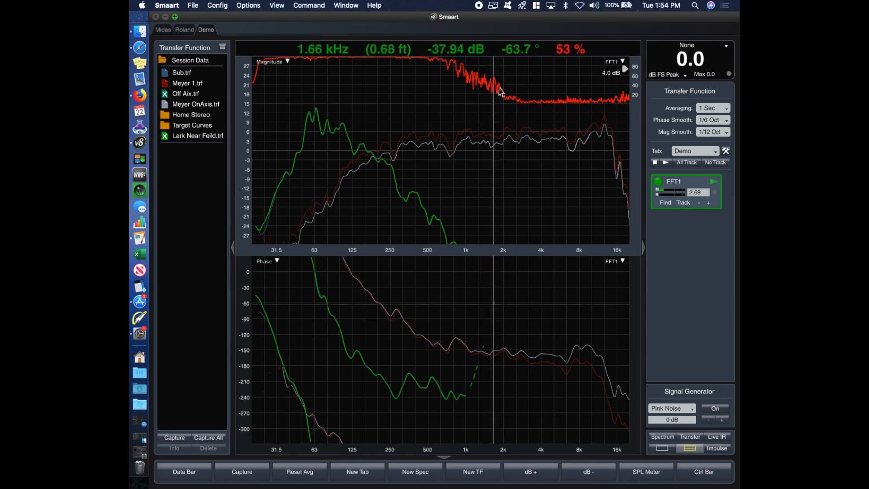
drag(512, 96, 413, 85)
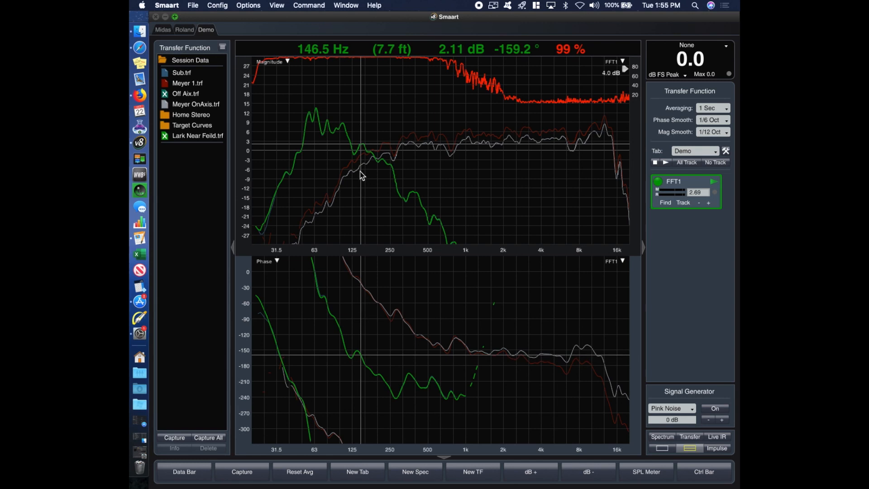
click(164, 83)
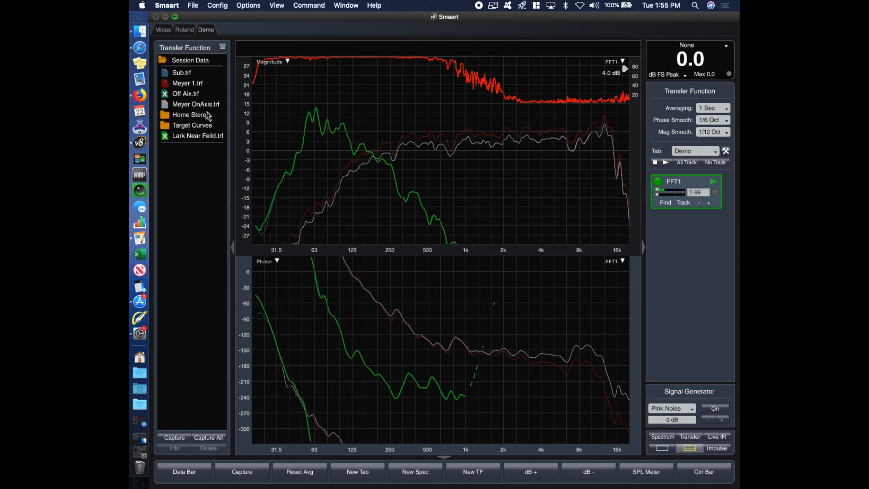
click(167, 85)
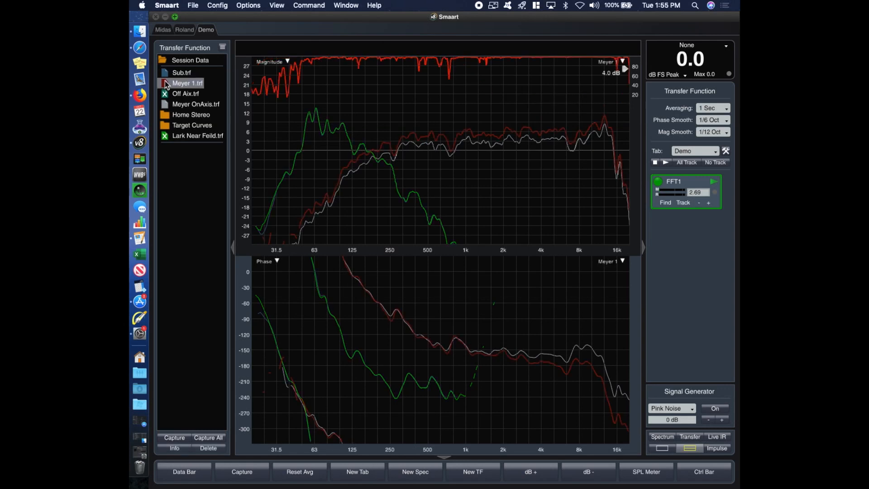
click(166, 106)
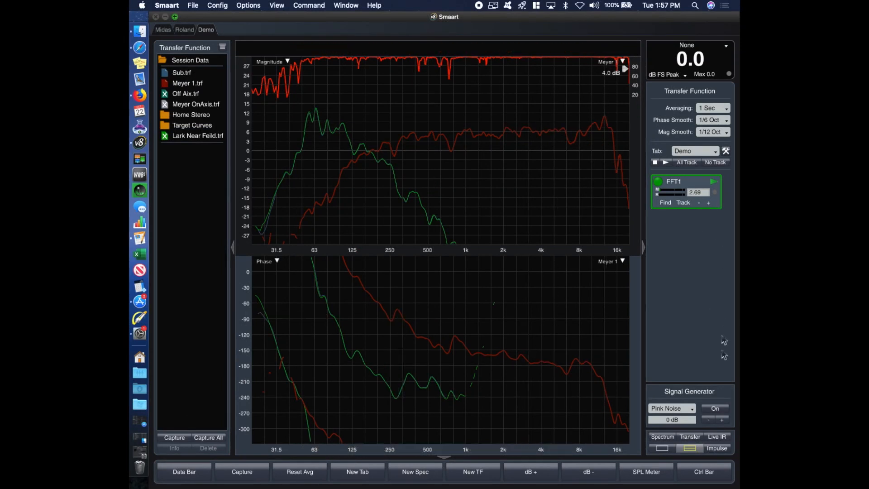
Step: Measure the subwoofer again with a short run of pink noise and shift the phase plot's range upward
click(719, 409)
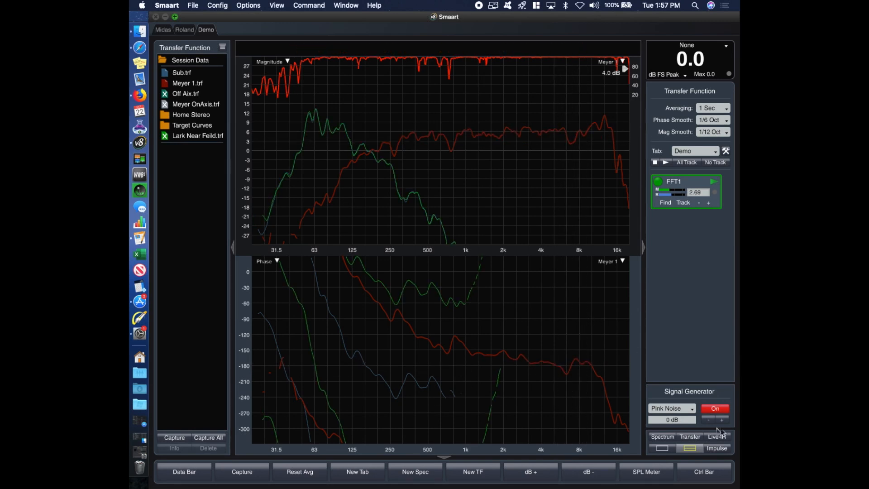
click(722, 411)
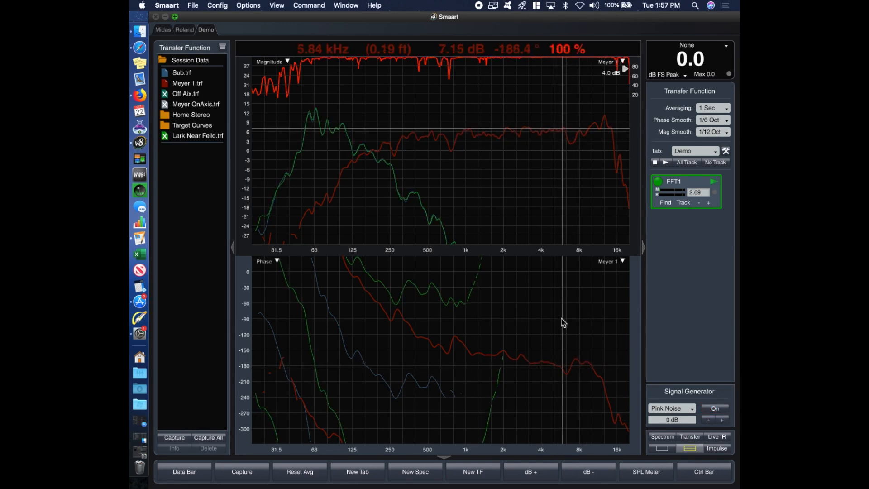
key(Up)
key(Up)
key(Up)
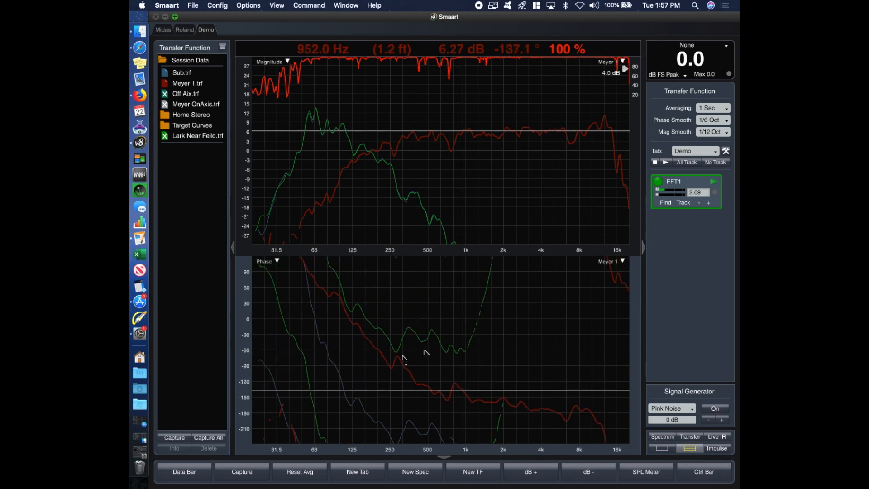
Step: Capture the live FFT1 trace as "Subs -Pol" and hide the Sub.trf trace, keeping Meyer 1.trf shown
click(169, 85)
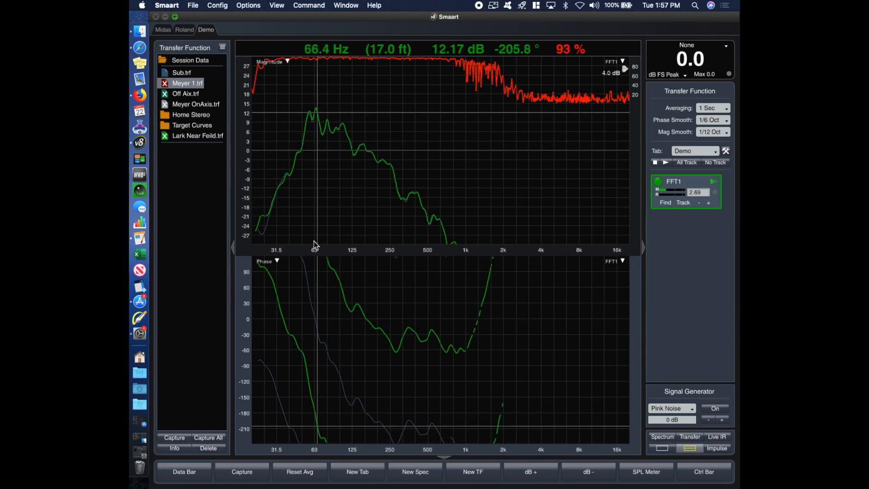
click(166, 83)
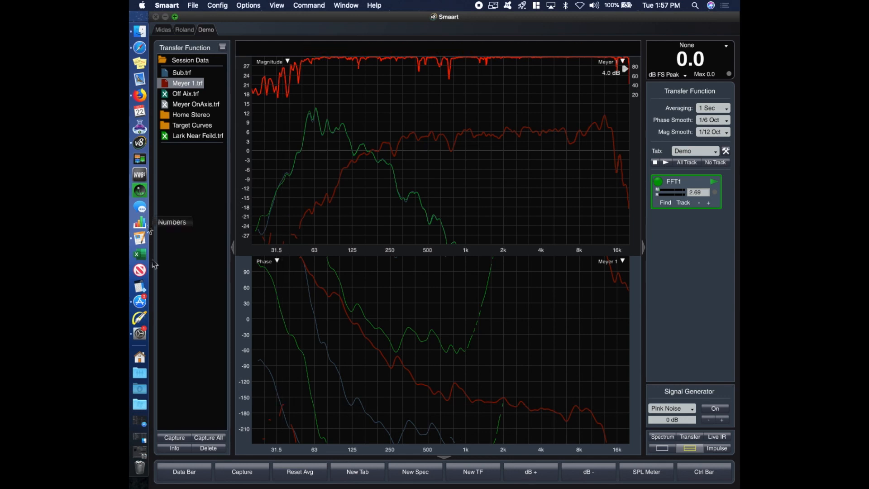
key(space)
text(Subs -Pol)
key(Return)
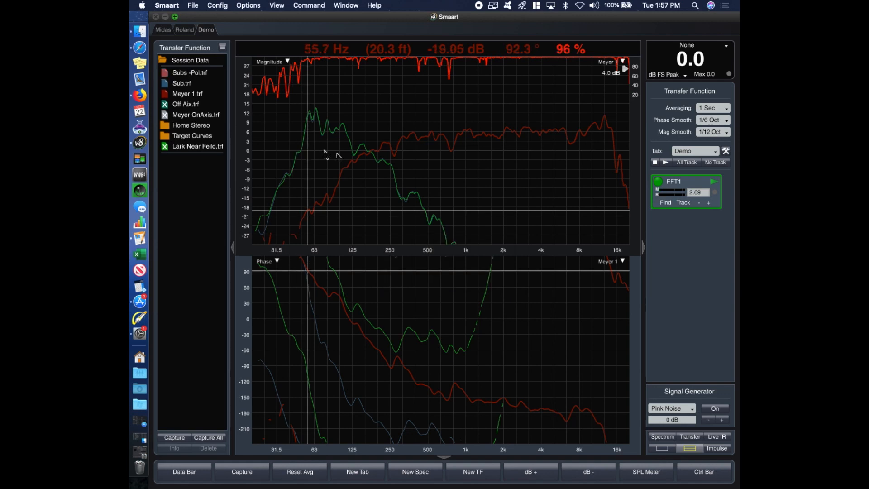
click(165, 84)
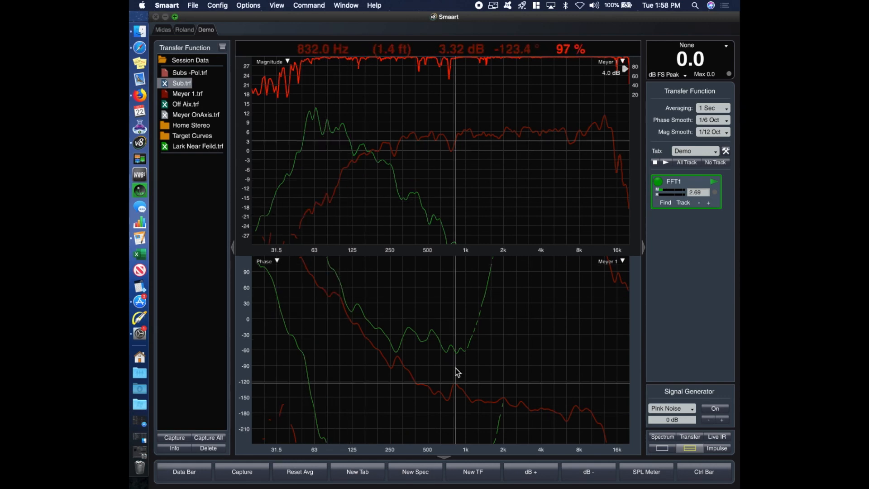
Step: Shift the phase plot's range to compare the subwoofer and Meyer 1 traces, and remeasure the subwoofer with pink noise
key(Escape)
key(Down)
key(Up)
key(Up)
key(Up)
key(Up)
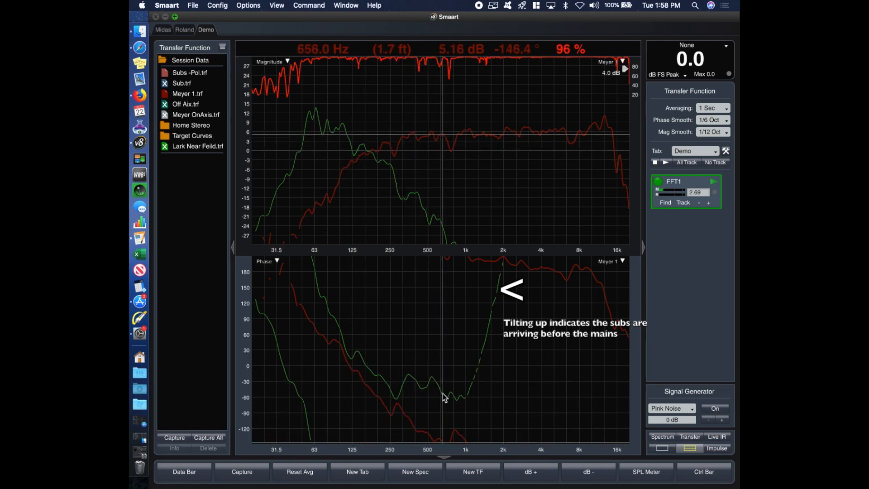
scroll(445, 394, down, 1)
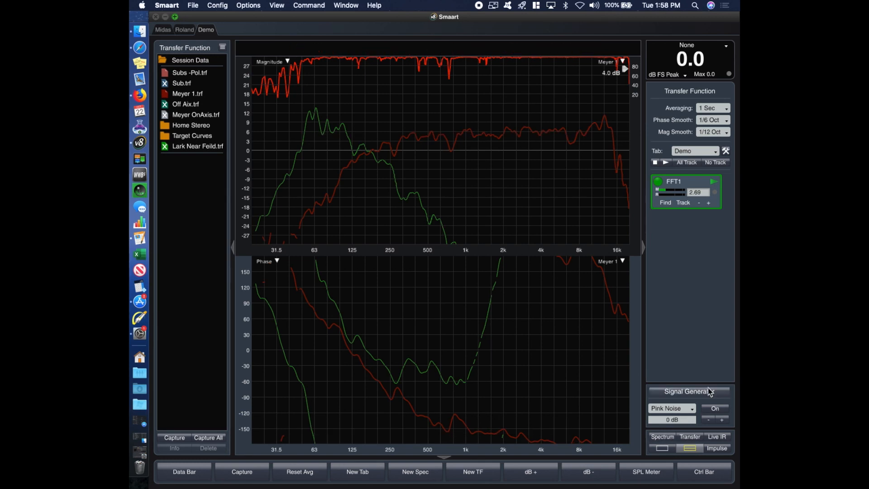
click(723, 410)
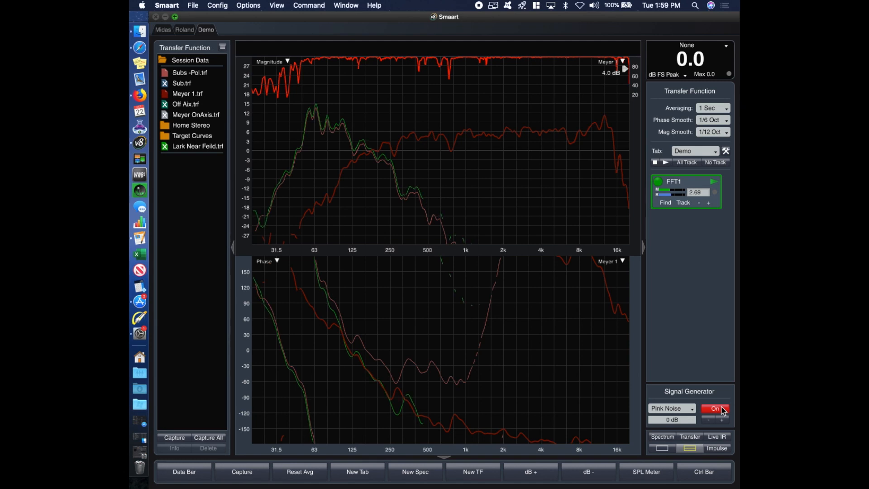
click(724, 411)
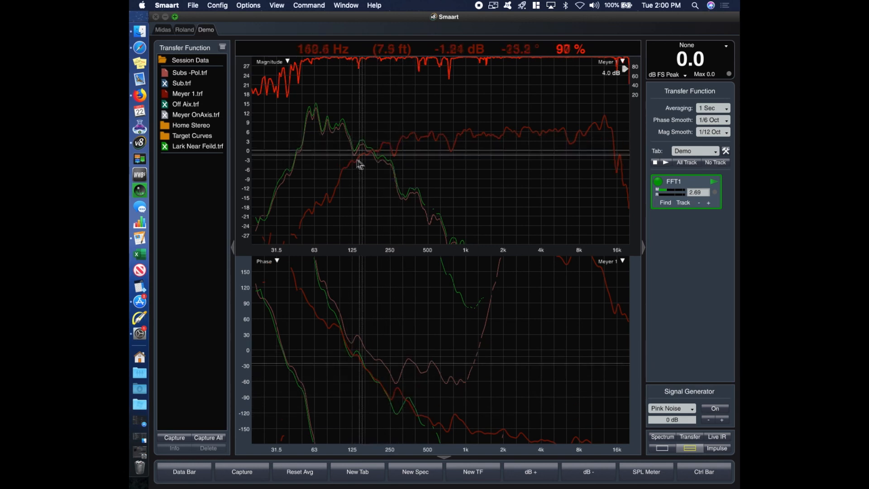
Step: Measure the main speaker and subwoofer together with pink noise, turn the noise off, and capture the trace as "Sum"
click(724, 409)
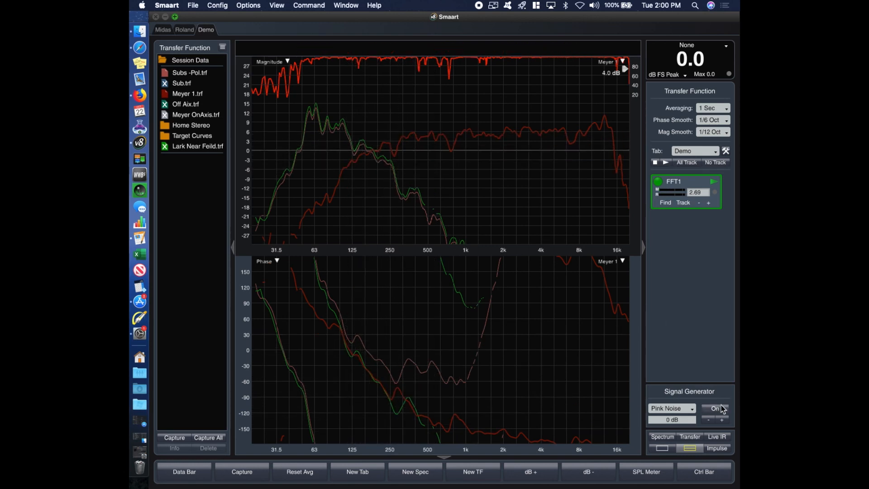
click(380, 192)
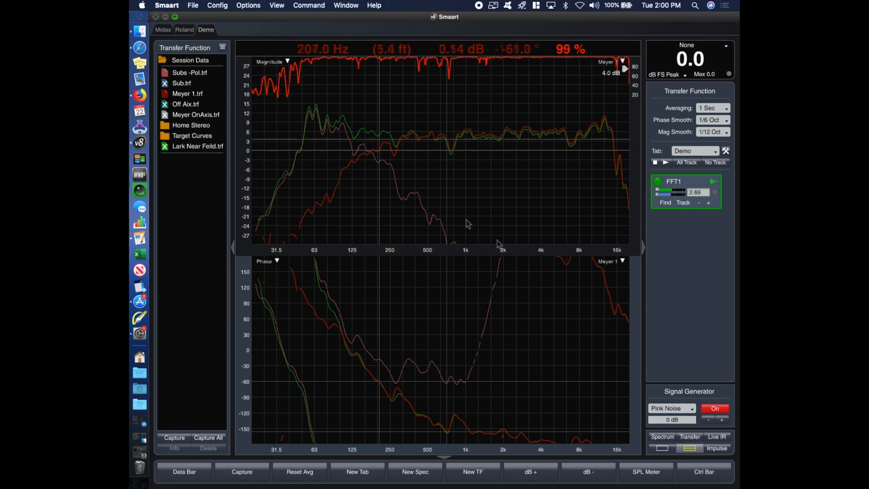
click(721, 411)
key(space)
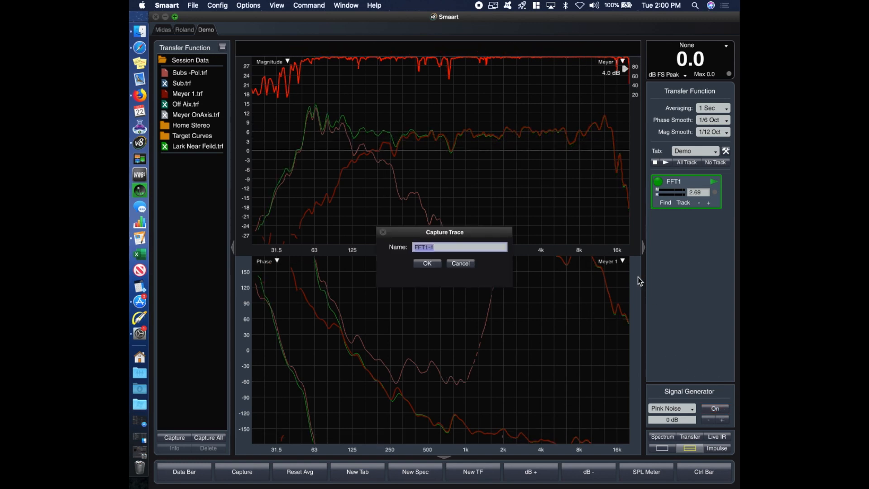
text(Sum)
key(Return)
Step: Hide the Subs -Pol.trf and Meyer 1.trf traces, keeping Sum.trf shown behind the live FFT1 trace
click(688, 180)
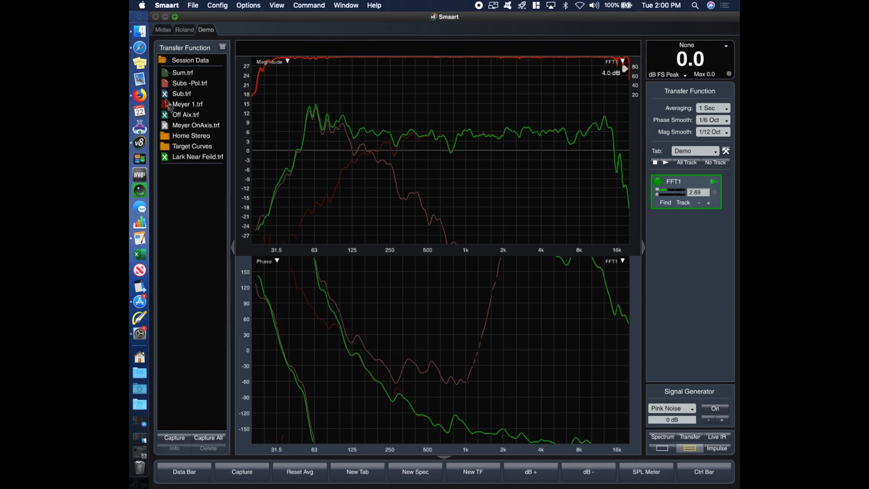
click(169, 73)
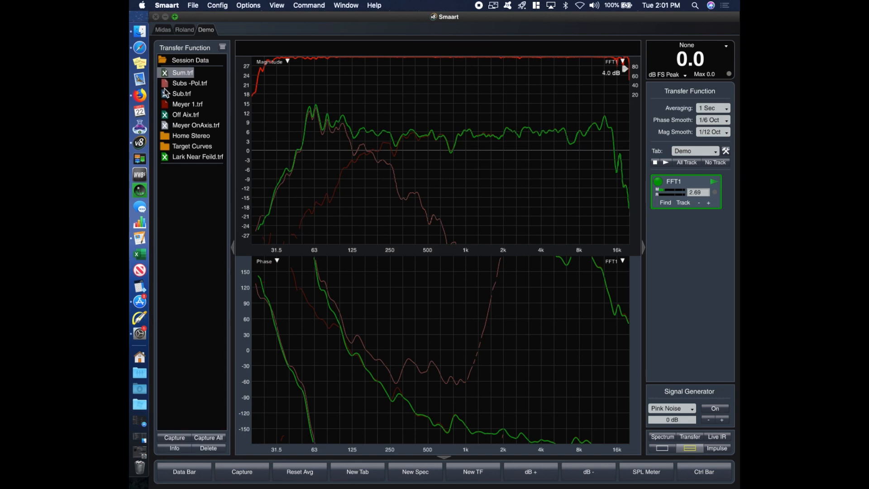
click(166, 83)
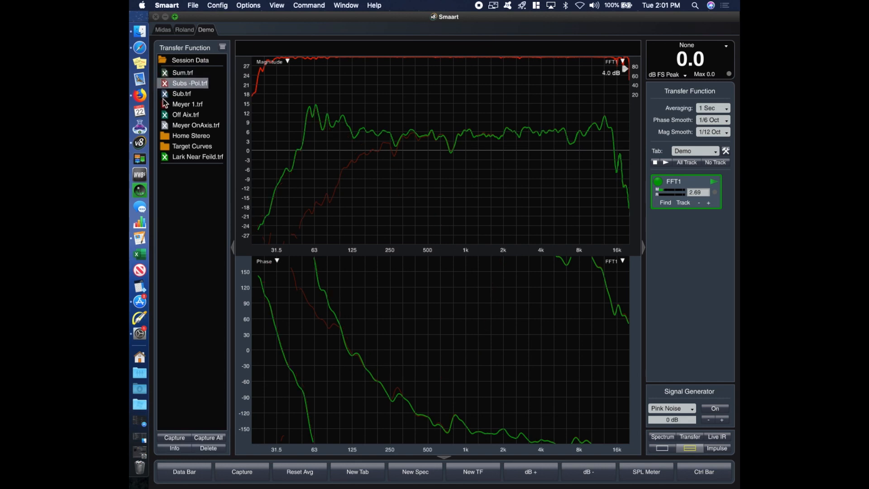
click(166, 103)
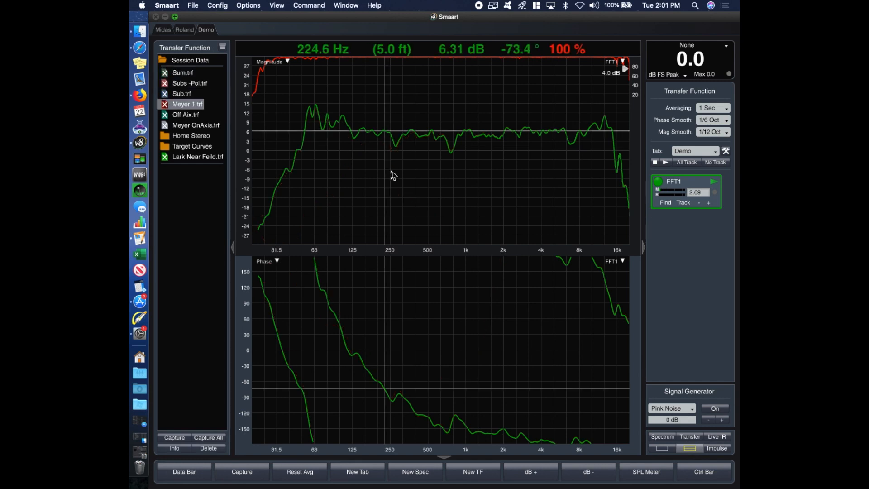
click(165, 74)
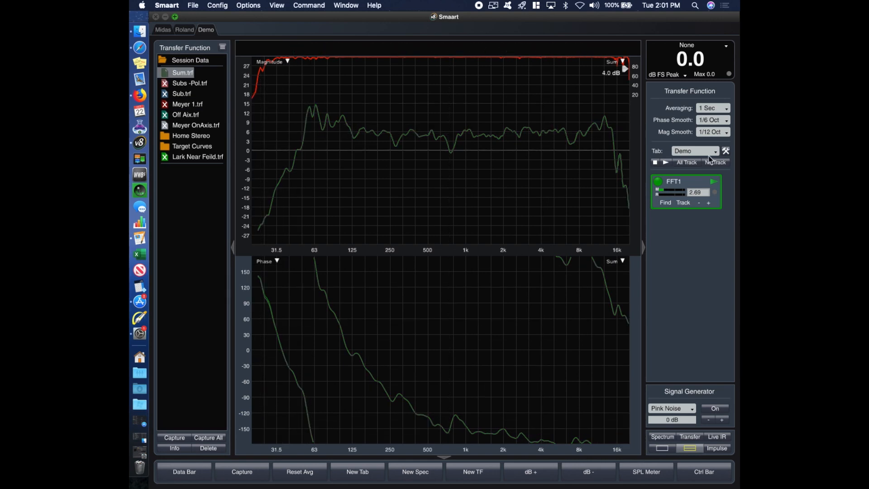
click(687, 183)
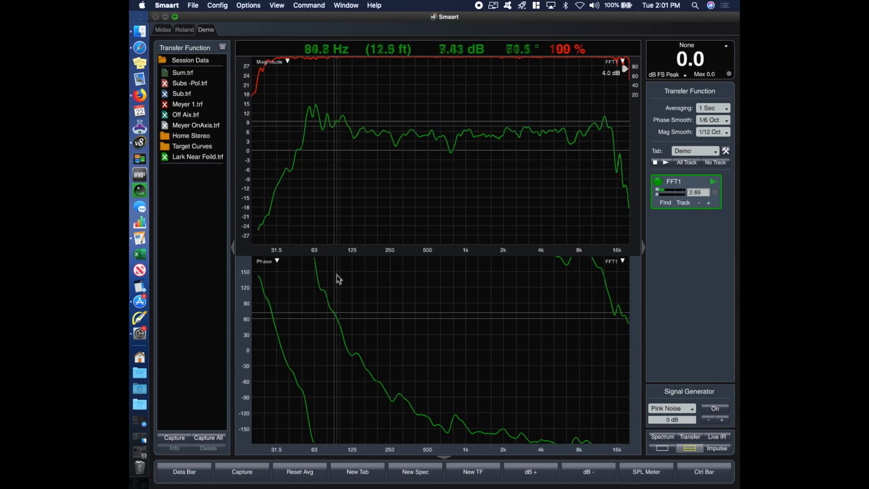
Step: Switch the phase plot to RTA, turn on the pink noise, and bring the Ref.srf trace to the front
click(275, 262)
click(292, 222)
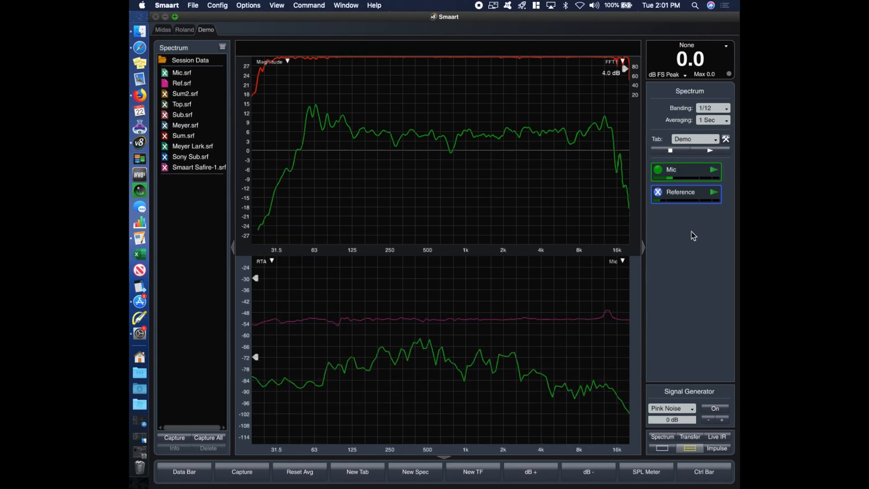
click(719, 410)
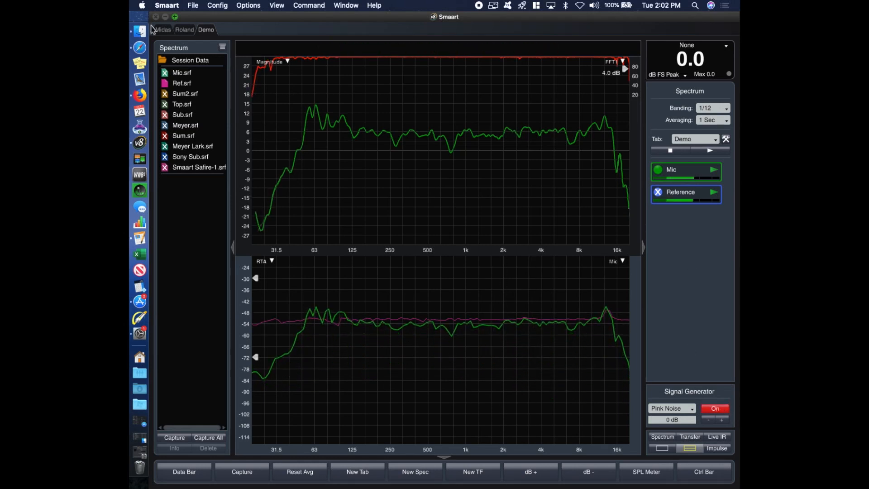
click(166, 86)
click(166, 85)
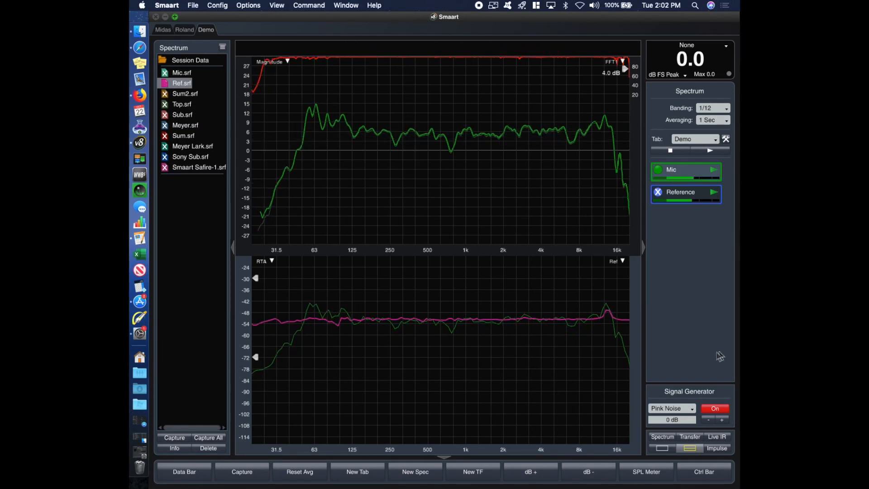
Step: Capture the live Mic spectrum as "Mic Pink", turn off the pink noise, and hide the Ref.srf trace
click(680, 171)
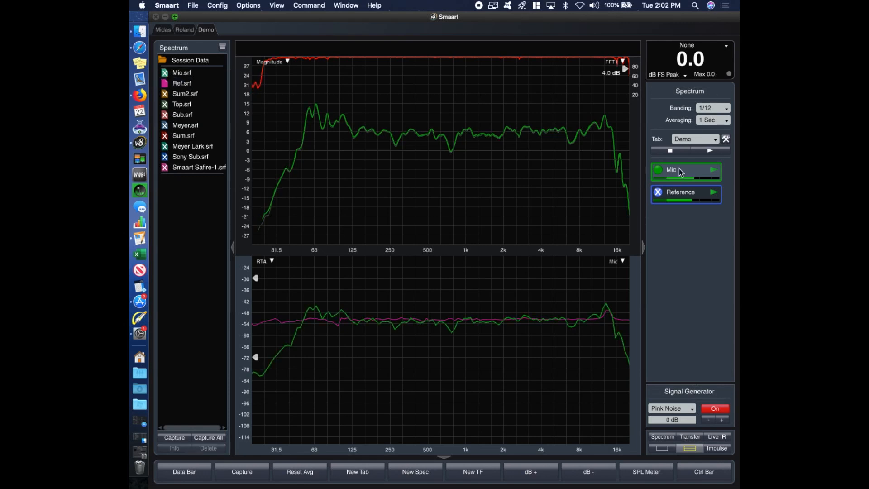
key(space)
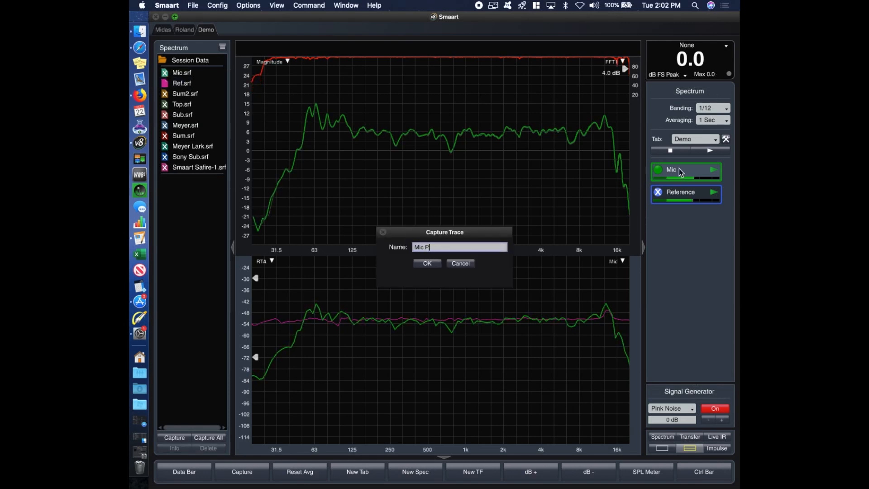
key(Return)
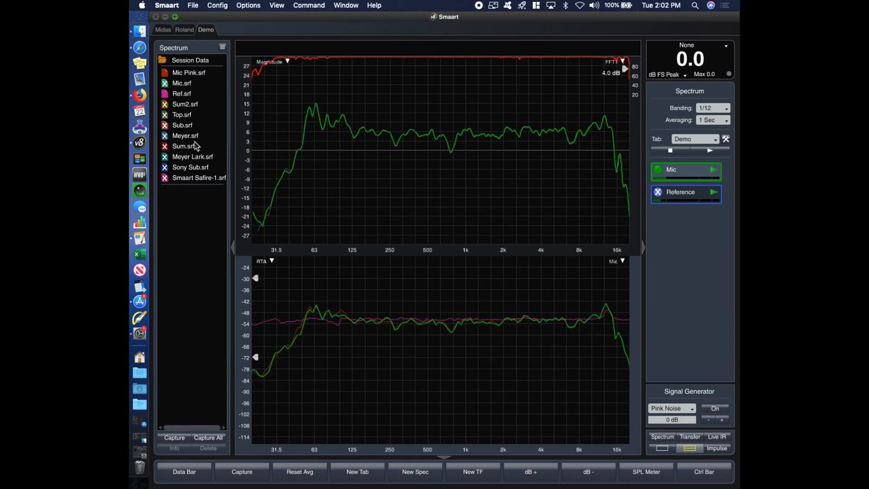
click(165, 95)
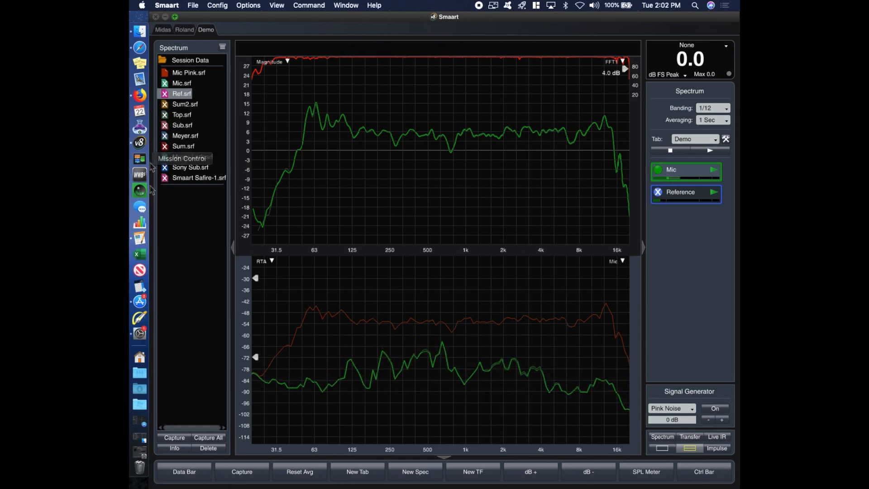
Step: Open iTunes, play "Jack of Speed" from the PA Muzik playlist, and raise the system volume
key(F4)
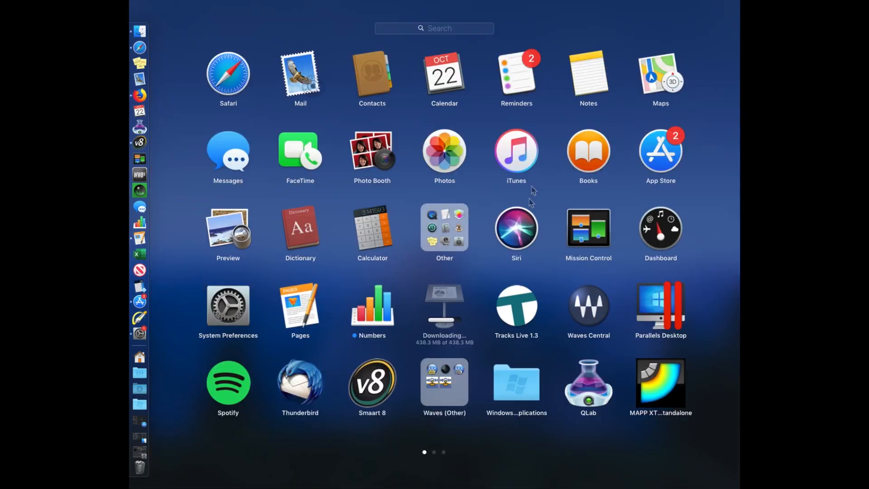
scroll(361, 298, right, 3)
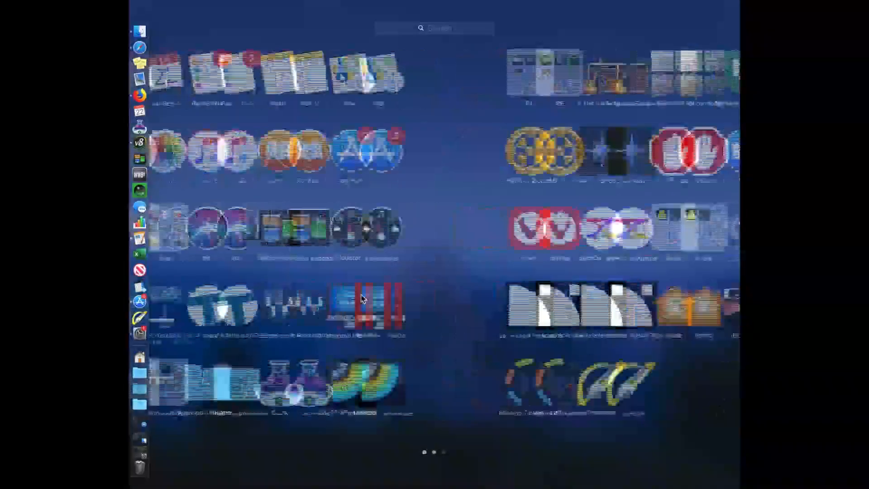
scroll(362, 299, left, 3)
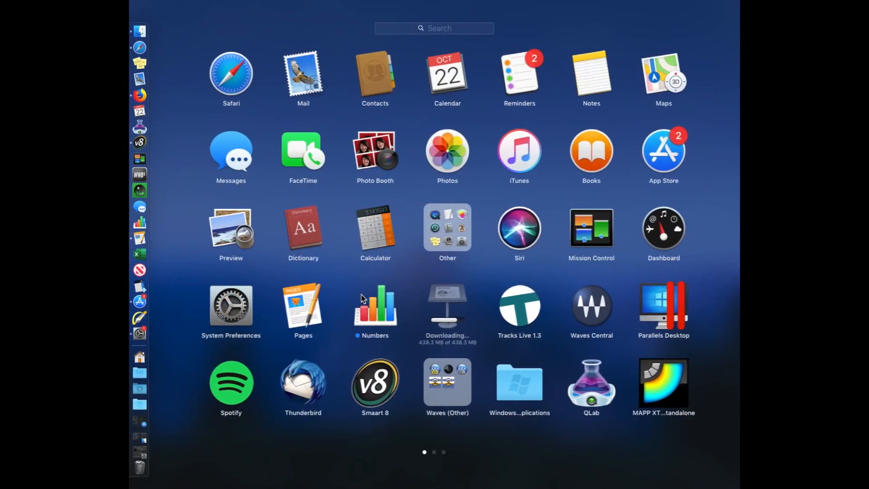
click(517, 164)
click(187, 339)
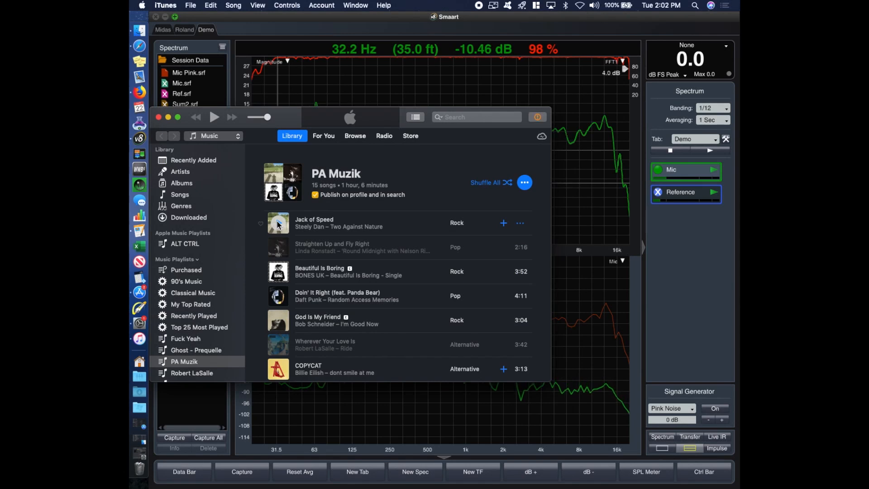
click(279, 224)
key(XF86AudioRaiseVolume)
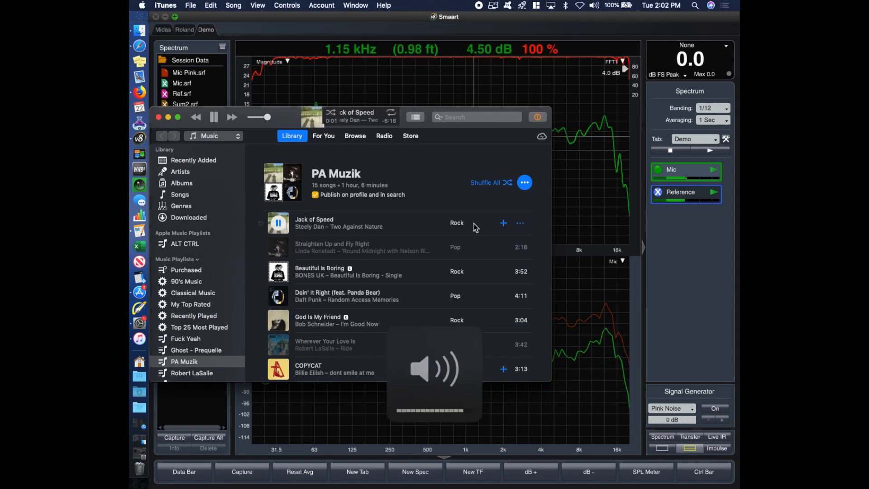
Step: Switch back to Smaart, adjust the playback volume, and capture the live Mic spectrum as "Jack"
click(722, 288)
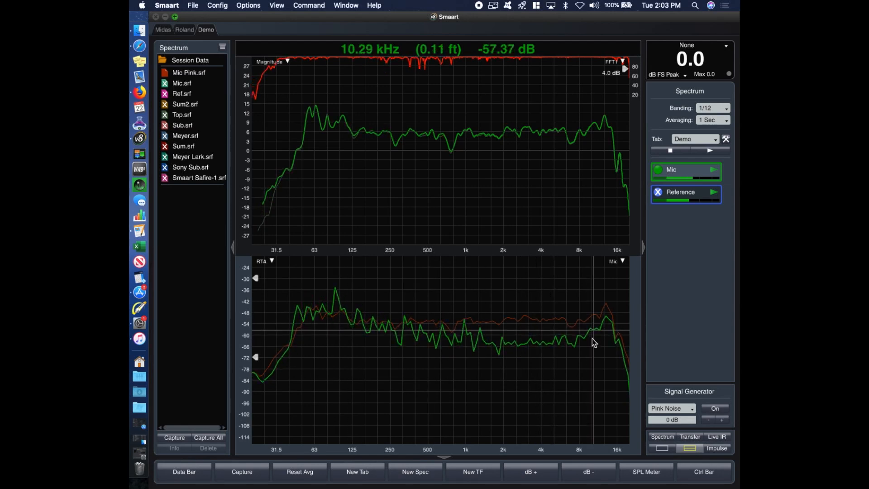
key(XF86AudioRaiseVolume)
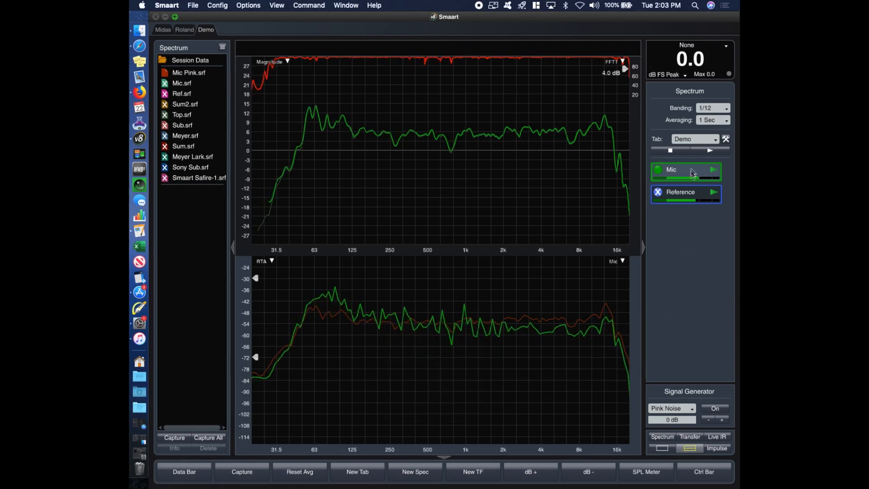
key(XF86AudioRaiseVolume)
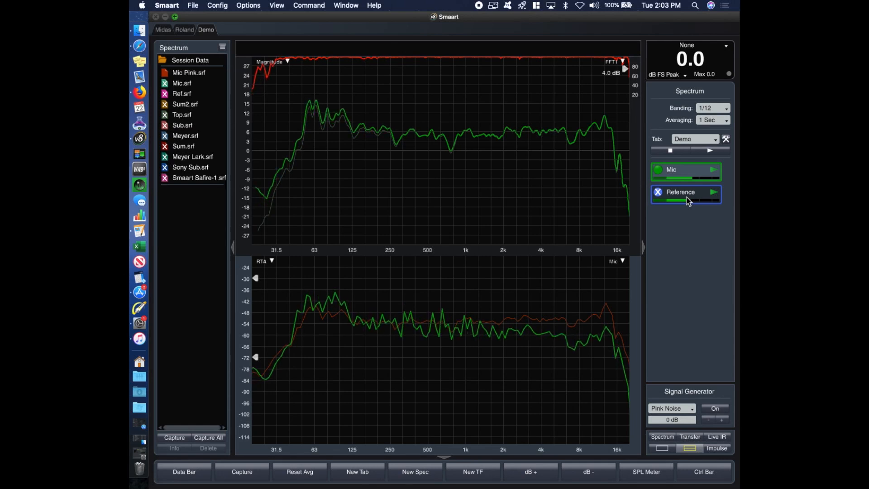
key(XF86AudioRaiseVolume)
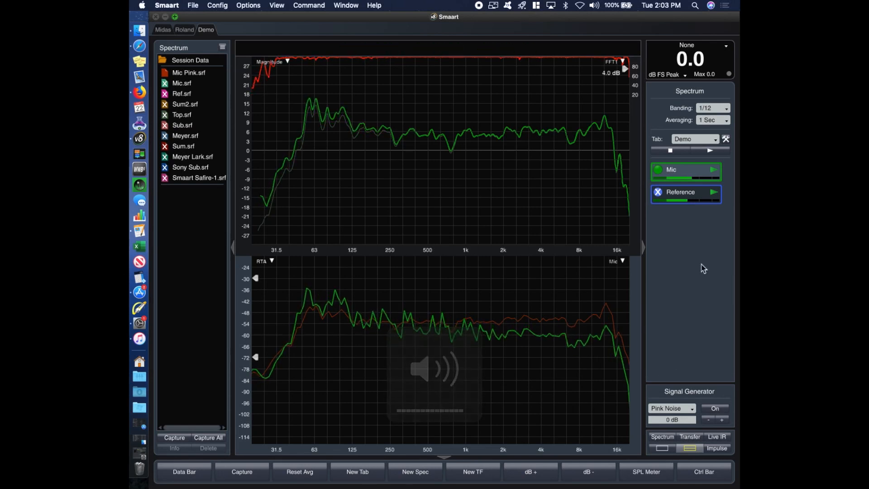
key(space)
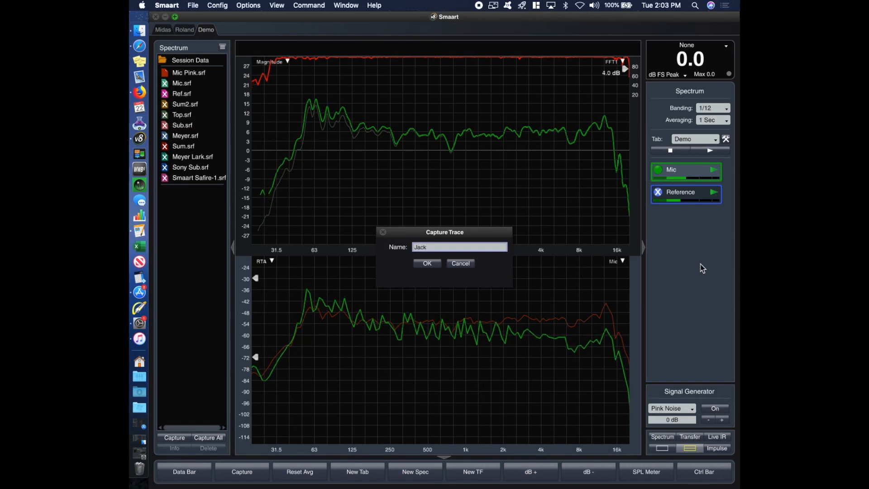
text(Jack)
key(Return)
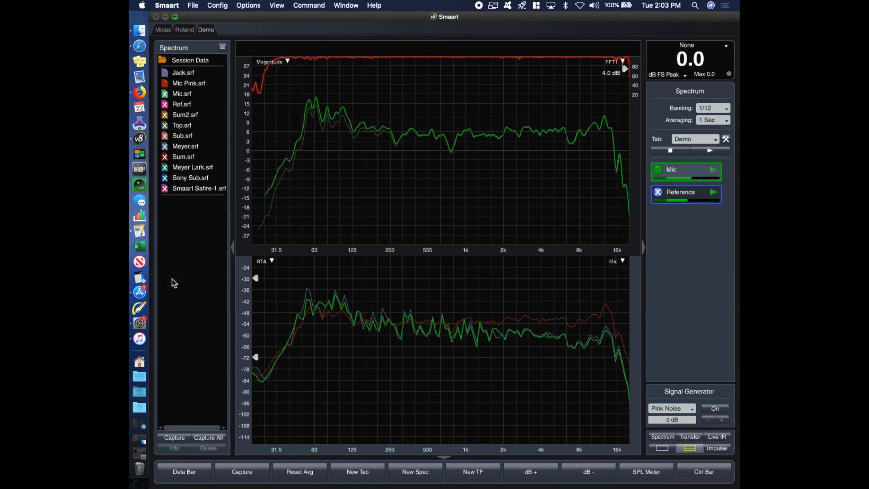
Step: Switch to iTunes, play "God Is My Friend" from the PA Muzik playlist, and skip ahead in the song
key(super+Tab)
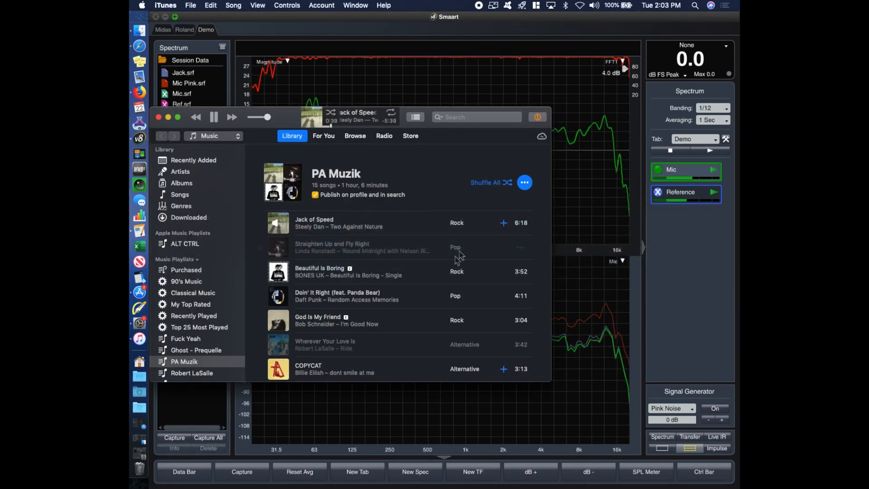
scroll(446, 267, down, 3)
click(279, 256)
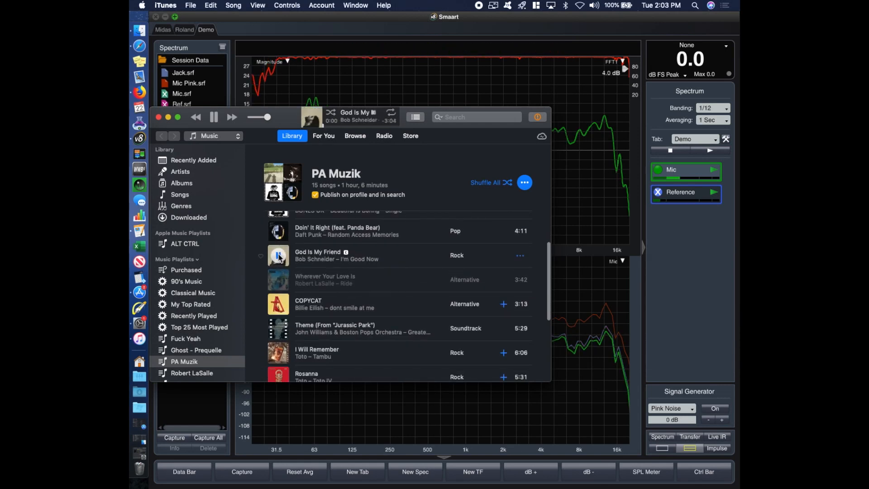
click(330, 127)
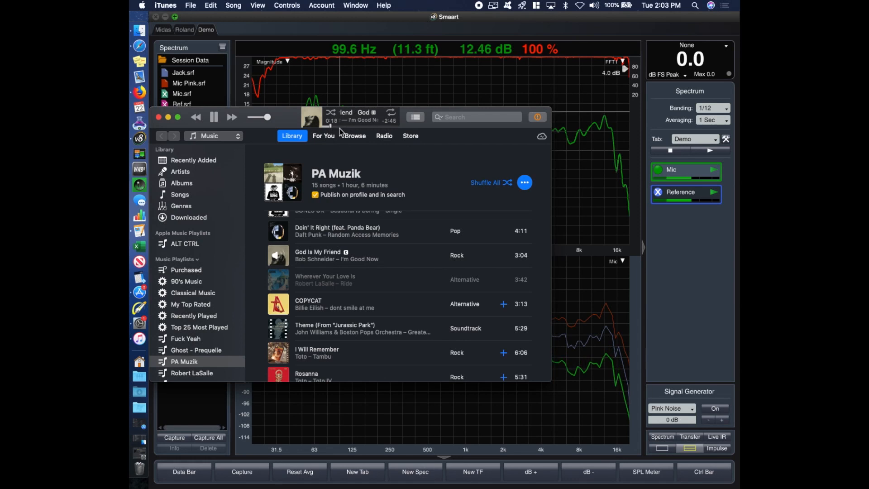
Step: Switch back to Smaart and capture the live Mic spectrum as "Bob"
click(723, 284)
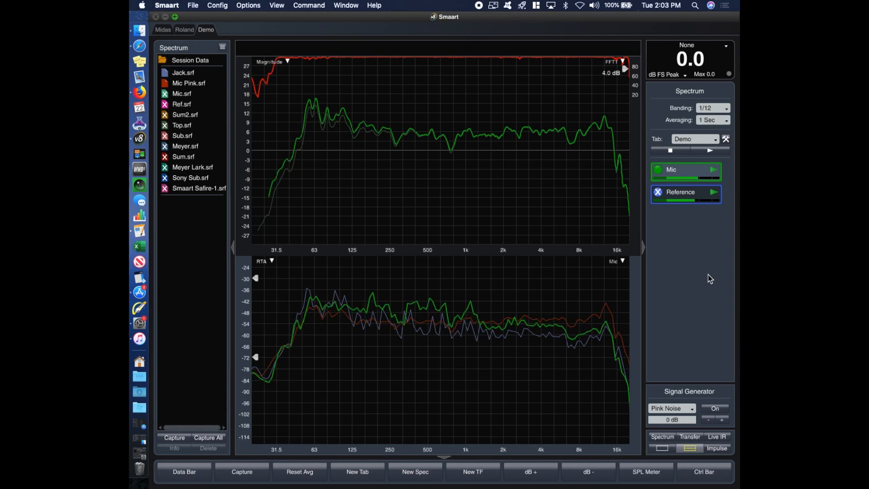
key(space)
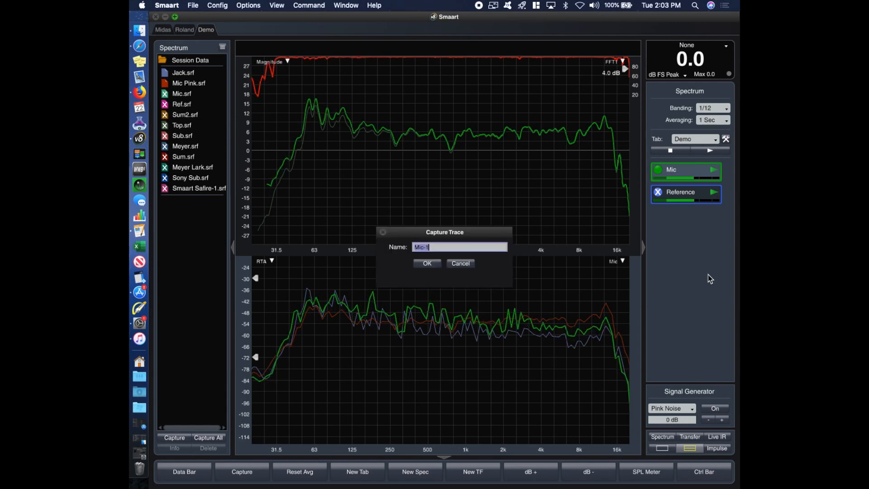
key(Return)
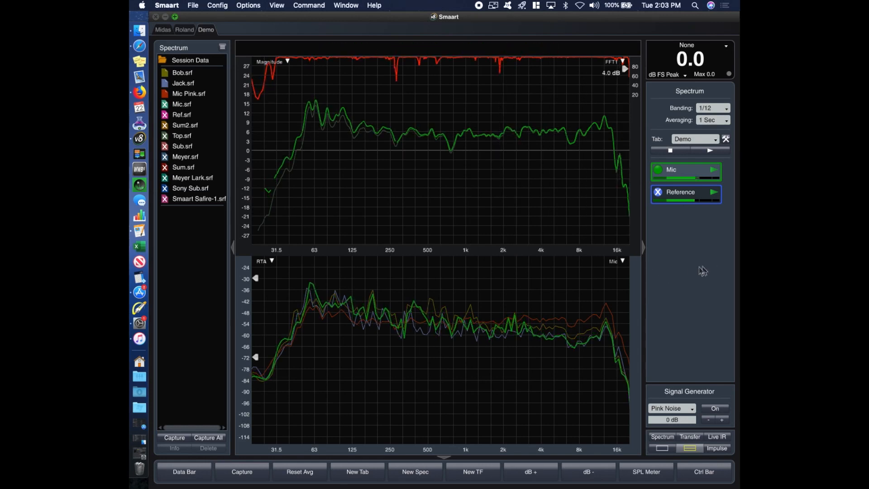
Step: Switch to iTunes, play "COPYCAT" from the PA Muzik playlist, and adjust the system volume
key(super+Tab)
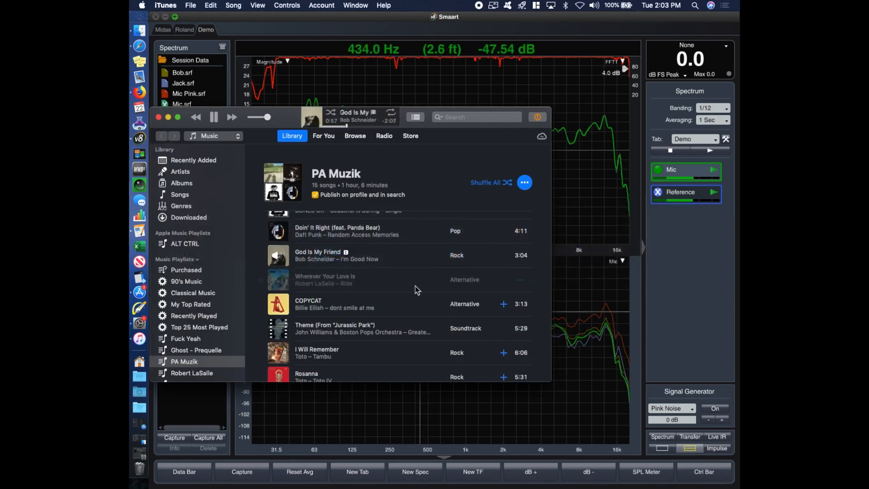
scroll(417, 290, down, 3)
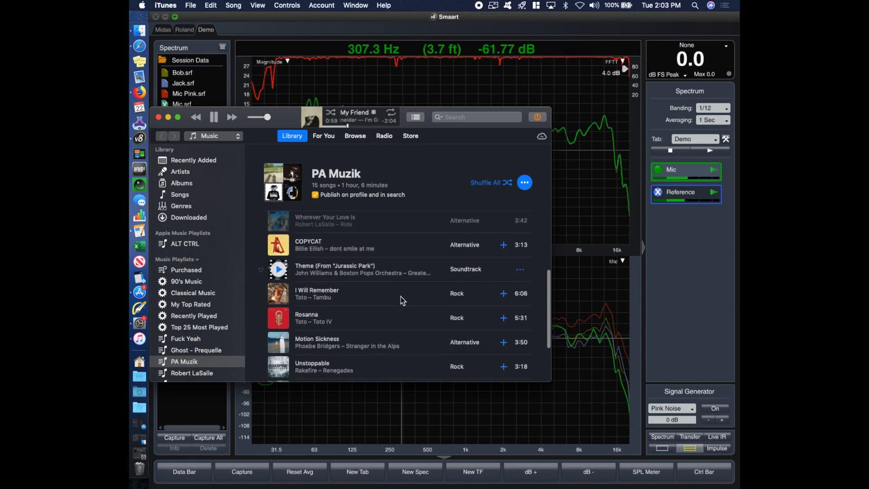
key(XF86AudioLowerVolume)
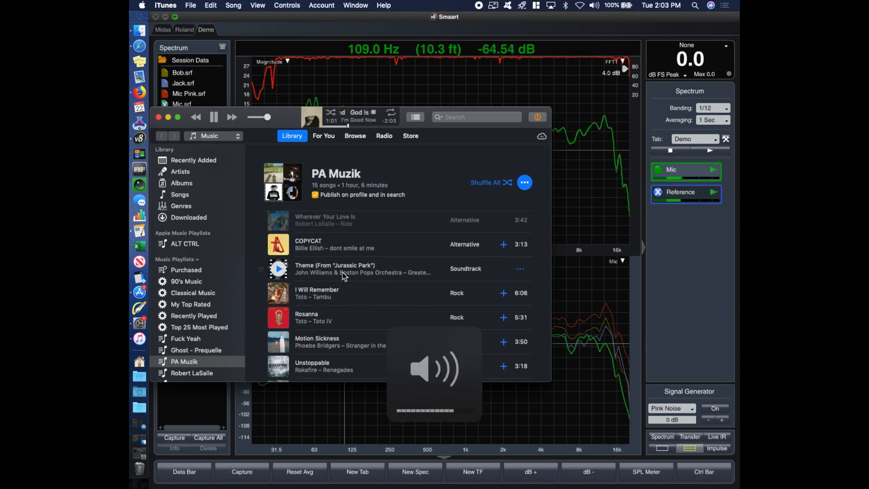
click(283, 245)
key(XF86AudioRaiseVolume)
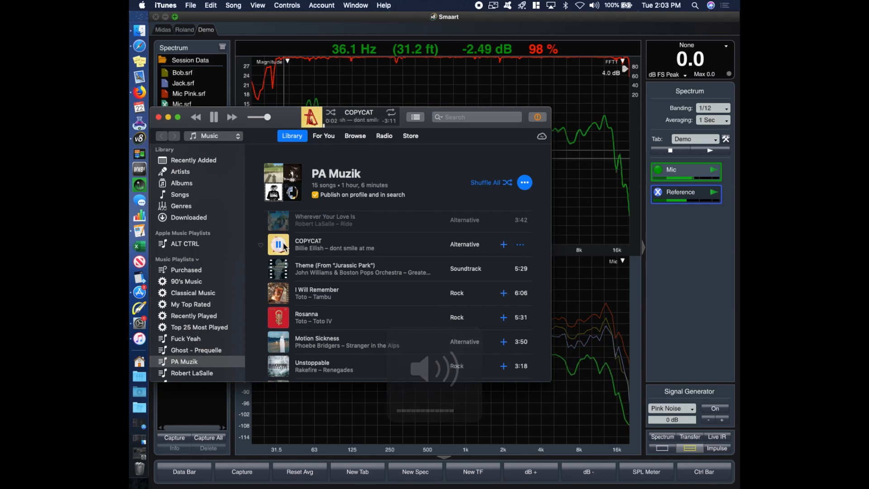
Step: Switch back to Smaart and capture the live Mic spectrum as "Billie"
click(689, 287)
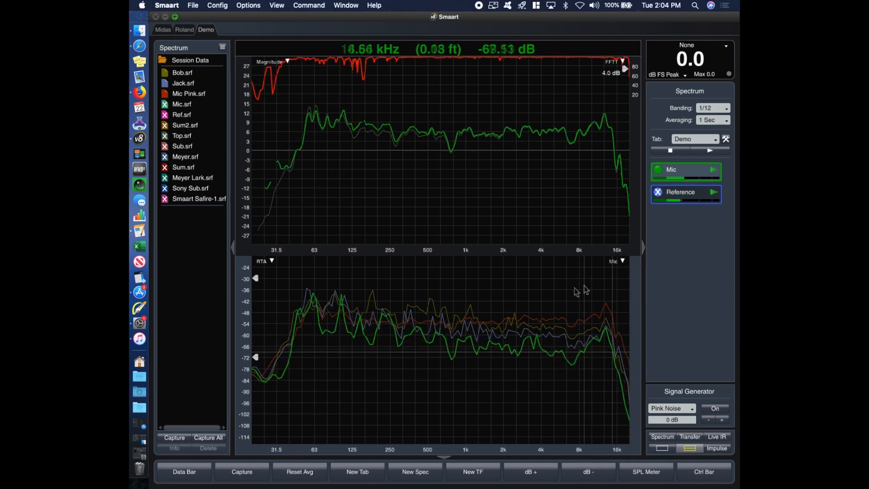
key(space)
text(B)
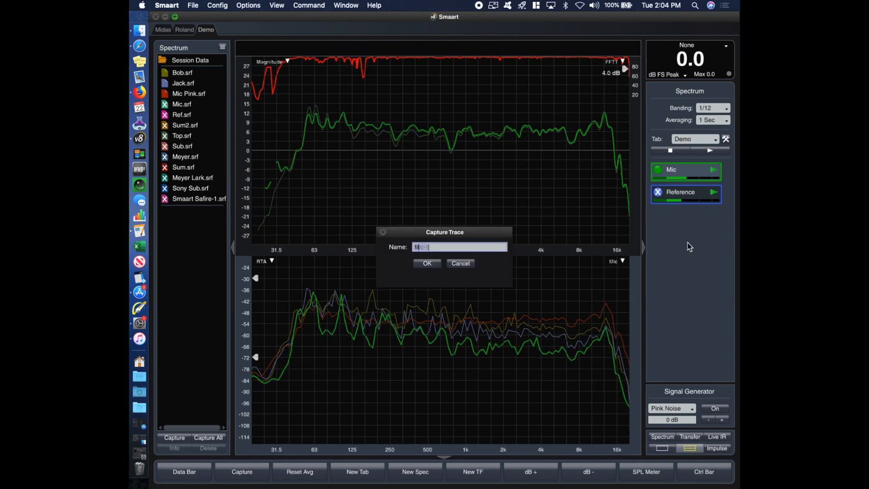
text(illie)
key(Return)
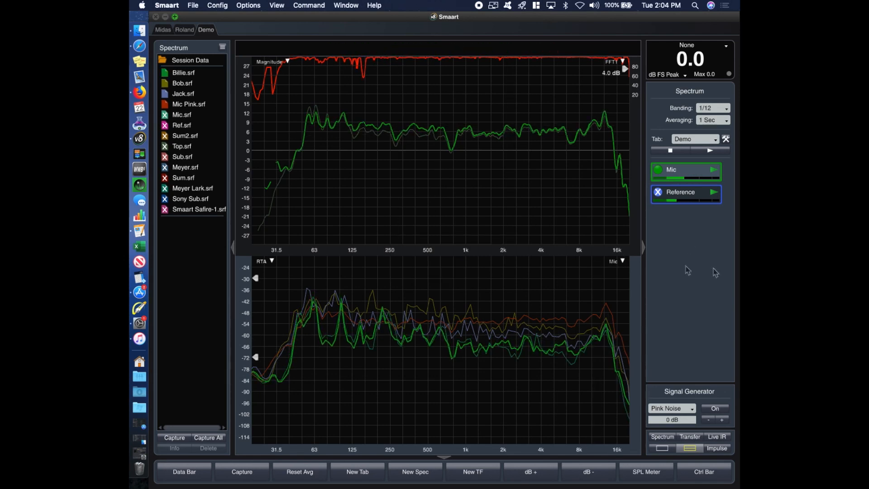
Step: Pause the music in iTunes, then hide the live Mic trace in Smaart's RTA plot, leaving the captured spectra shown
key(super+Tab)
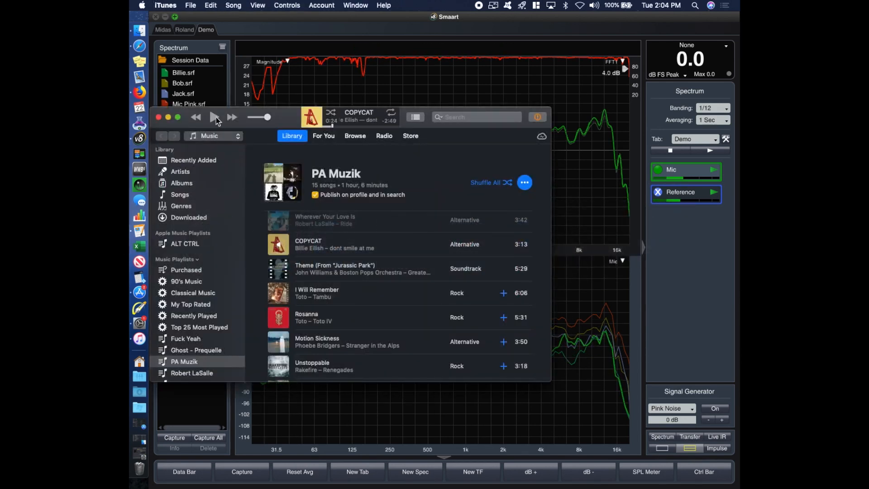
click(714, 271)
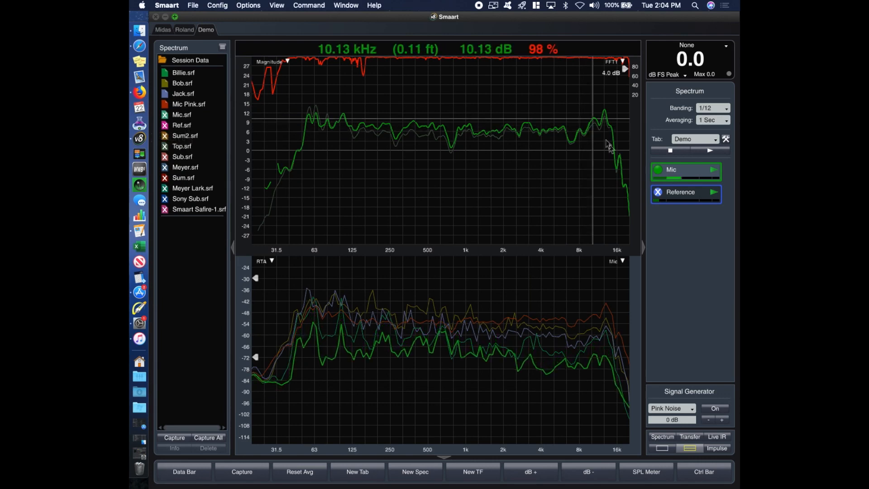
click(658, 169)
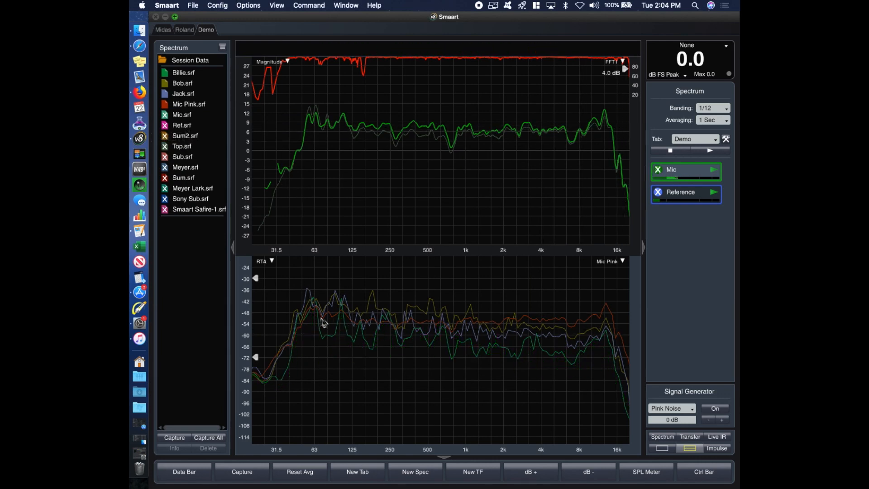